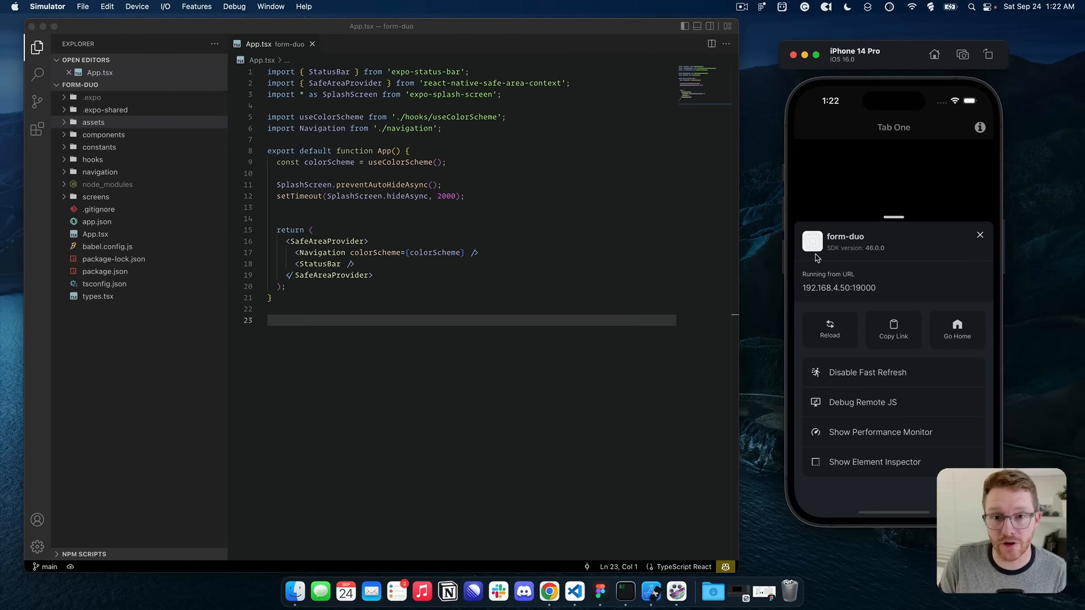
Step: Minimize the code editor and switch to the Expo App Icon & Splash file in Figma, focusing on the Icon artwork
left_click(863, 143)
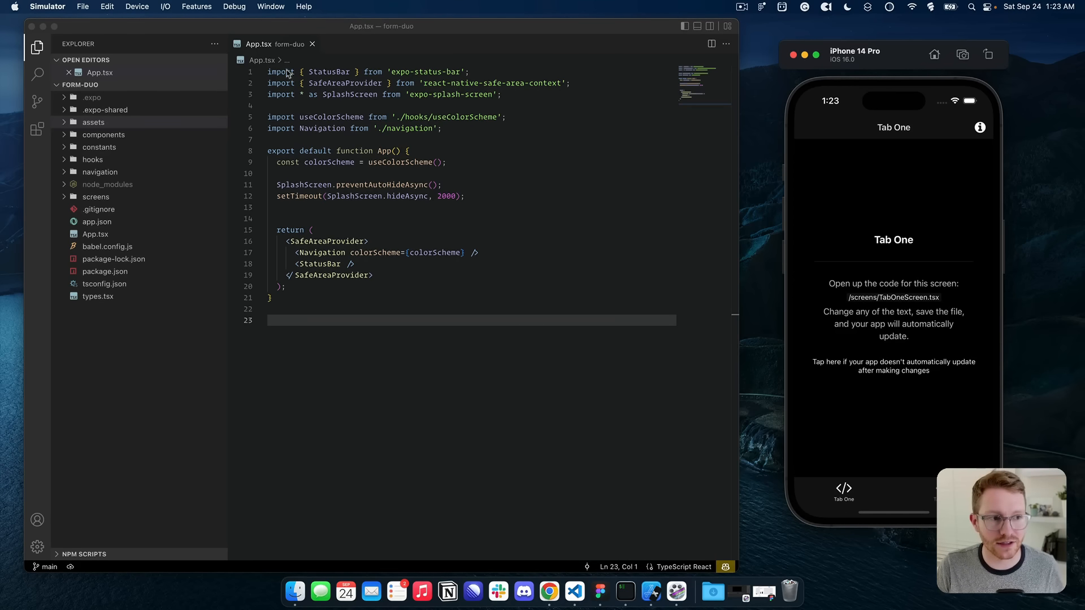
left_click(43, 26)
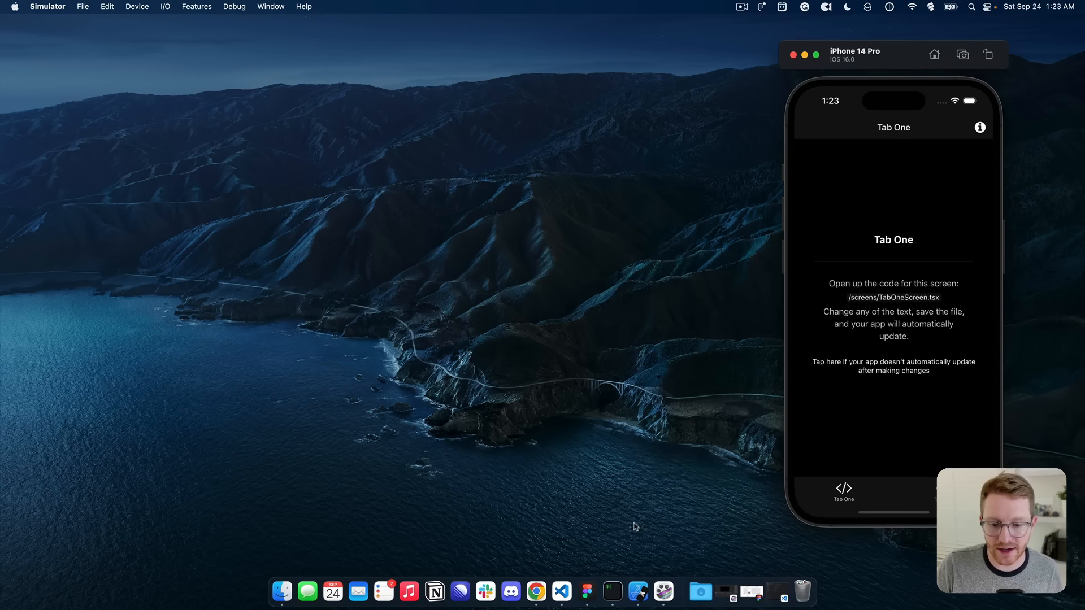
left_click(749, 595)
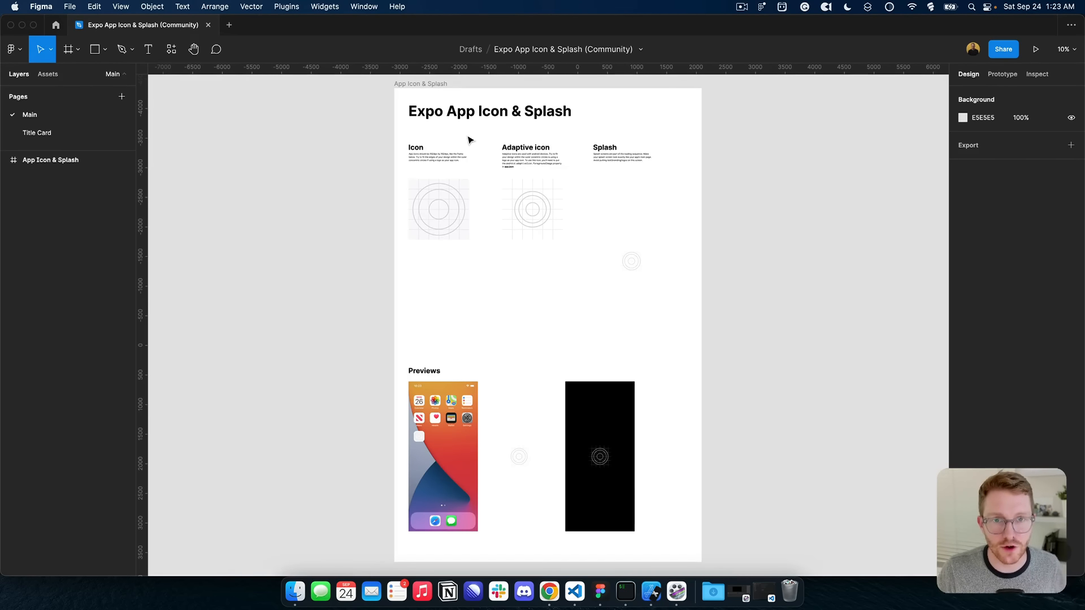
scroll(417, 170, "up", 5)
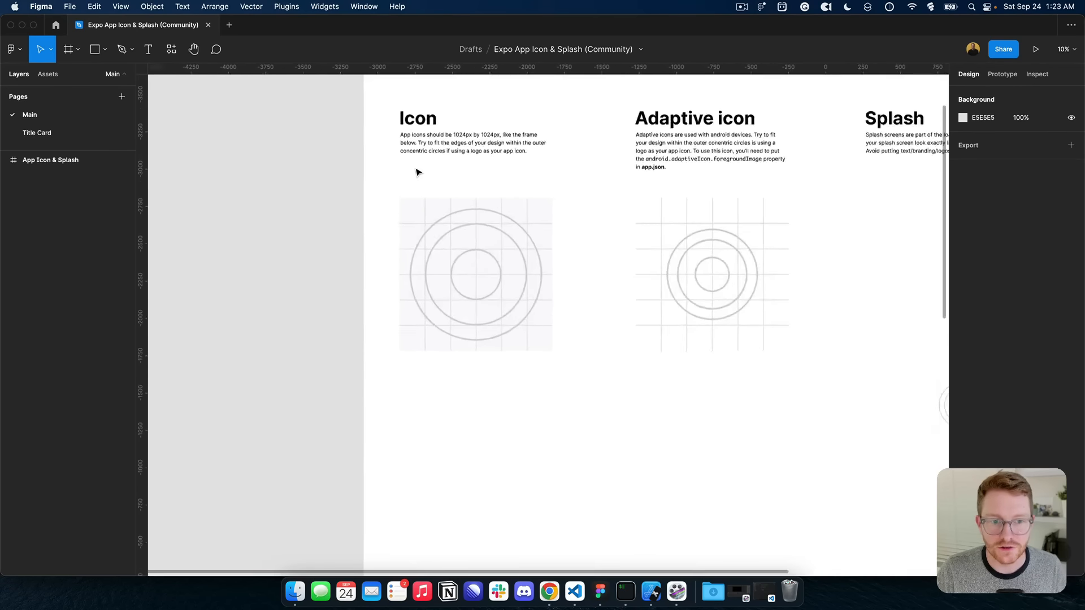
scroll(417, 174, "up", 2)
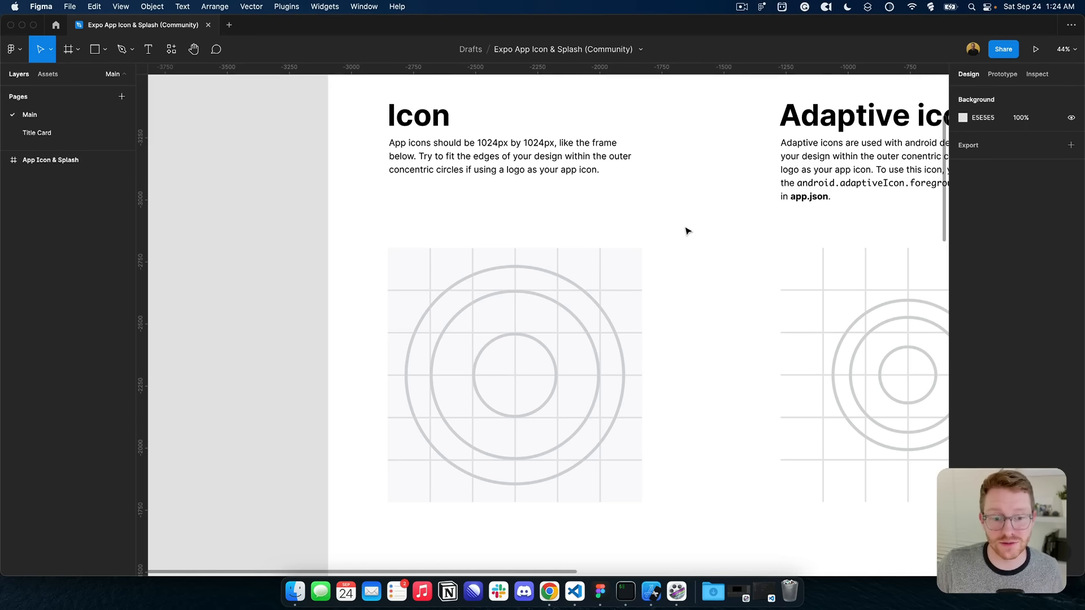
Step: Draw two overlapping 530 × 530 circles side by side in the icon frame, reaching the outer guide circle's edges
left_click(585, 334, "super")
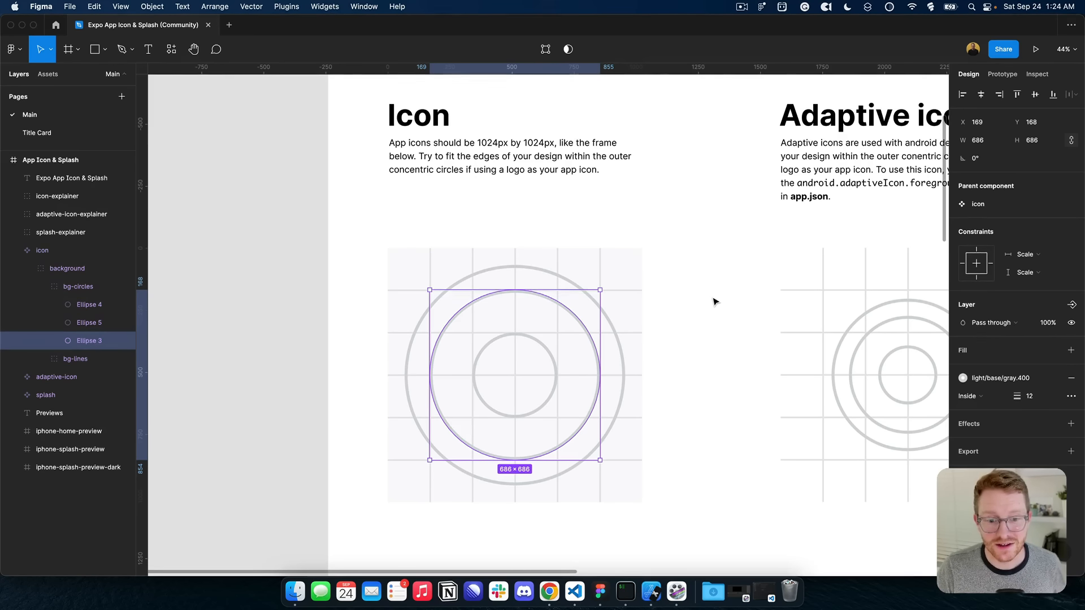
left_click(713, 302)
key("o")
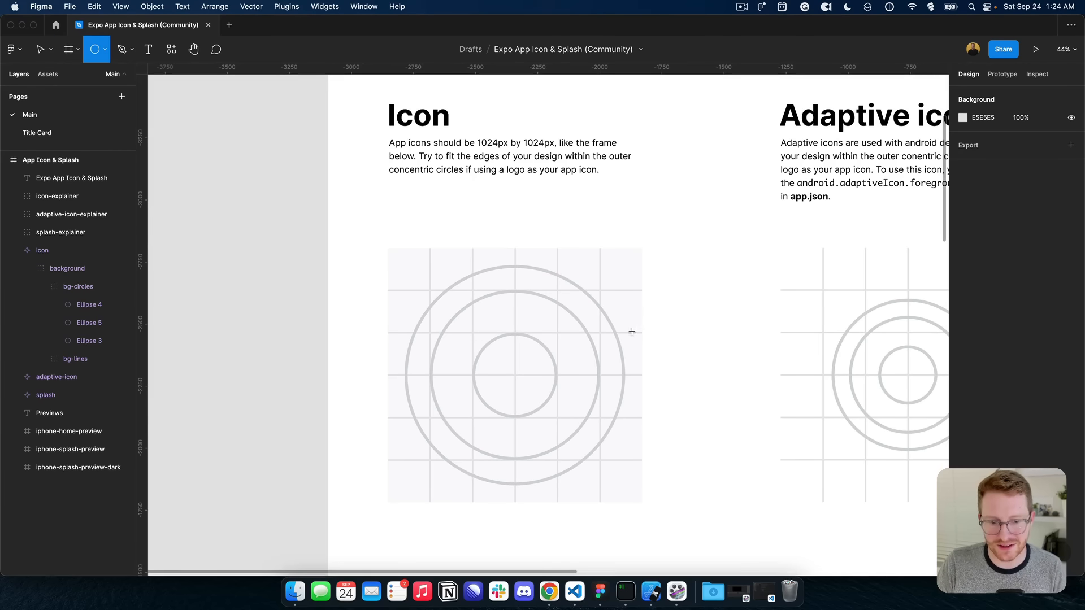
left_click_drag(610, 331, 478, 462)
left_click_drag(542, 421, 467, 398)
left_click(537, 339)
left_click(474, 381)
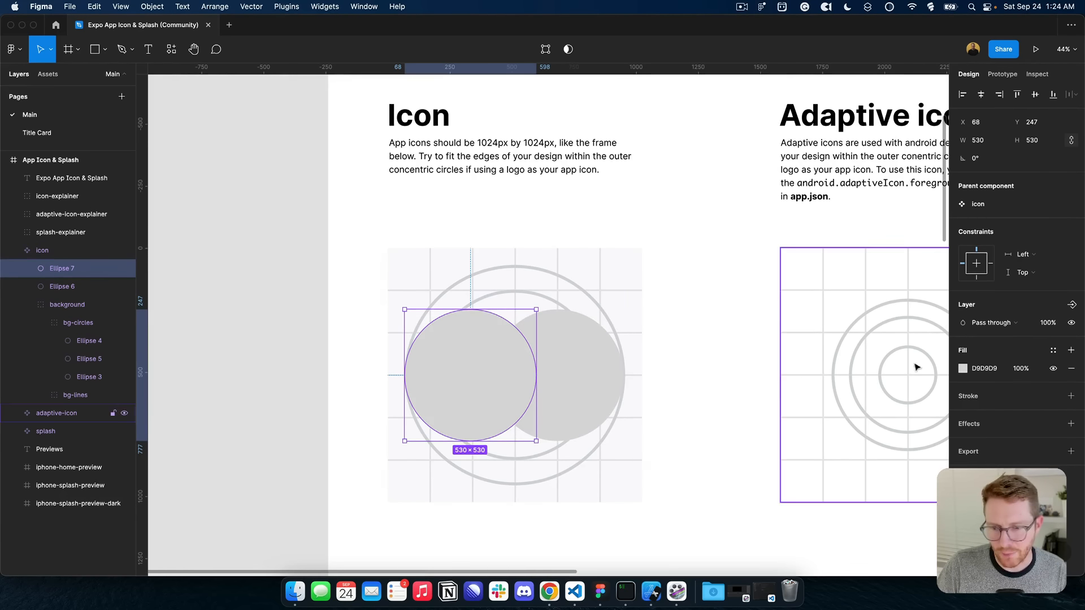
Step: Fill the icon's front circle, the one on the left, with blue 008CDB
left_click(962, 368)
left_click(897, 442)
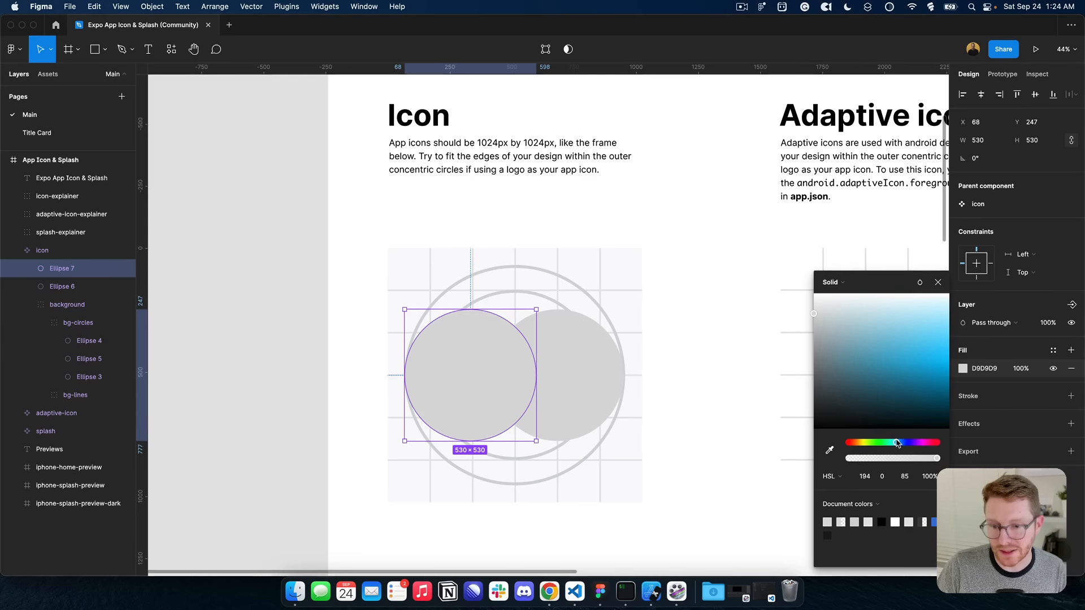
left_click_drag(920, 370, 954, 378)
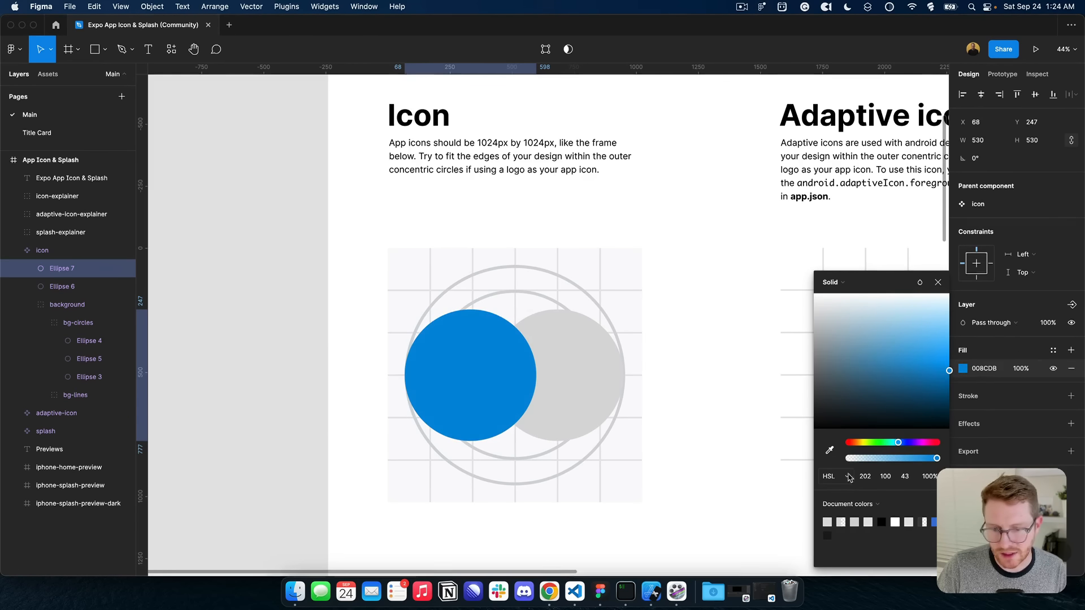
left_click(863, 477)
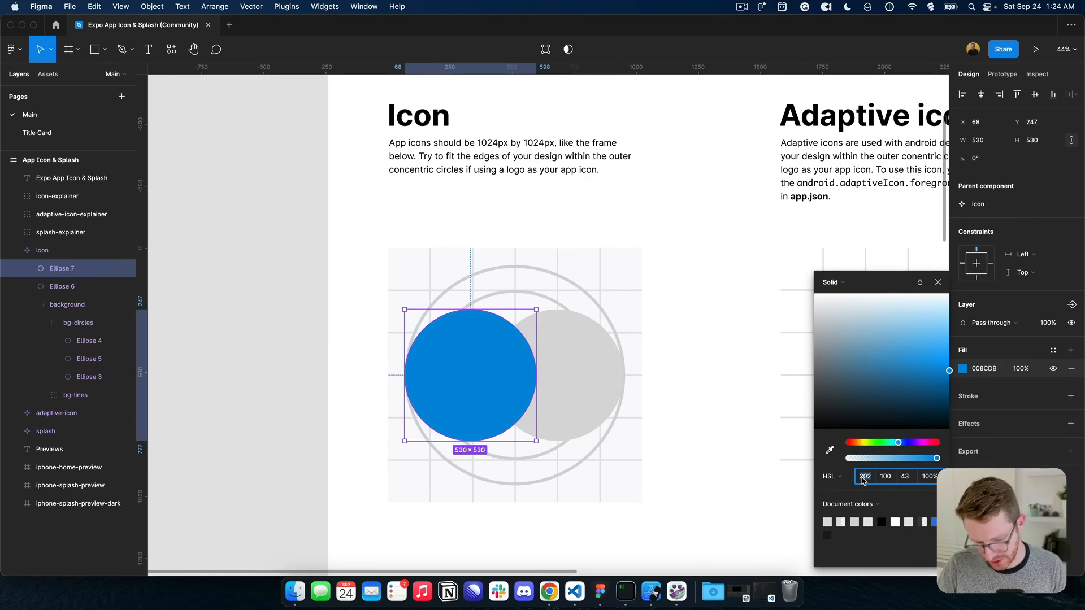
key("Escape")
Step: Fill the icon's rear circle with a lighter blue using HSL hue 202
left_click(620, 375)
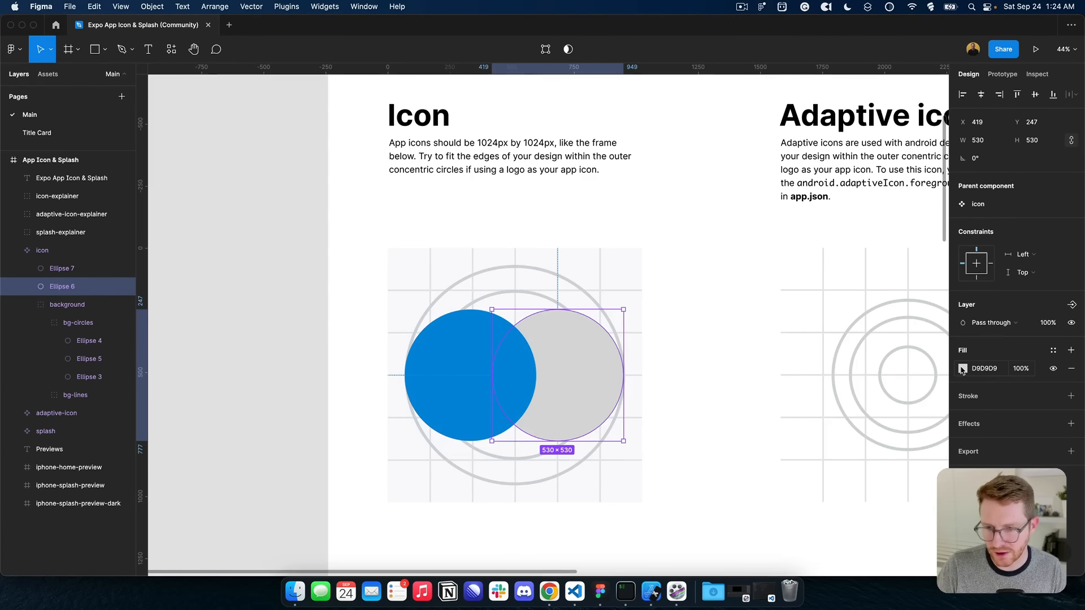
left_click(962, 369)
left_click(867, 478)
type("202")
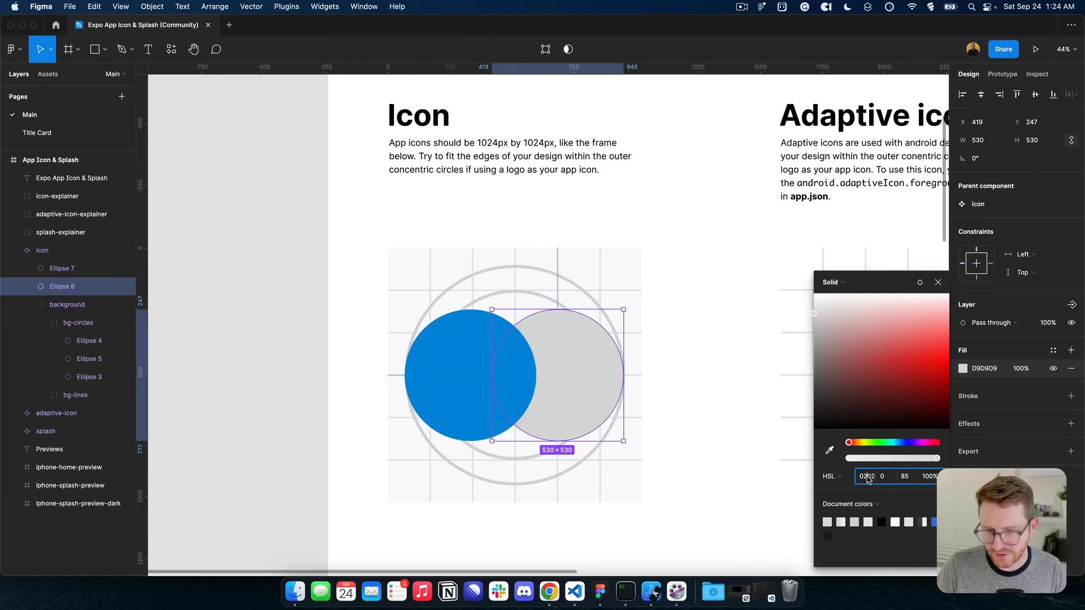
key("Tab")
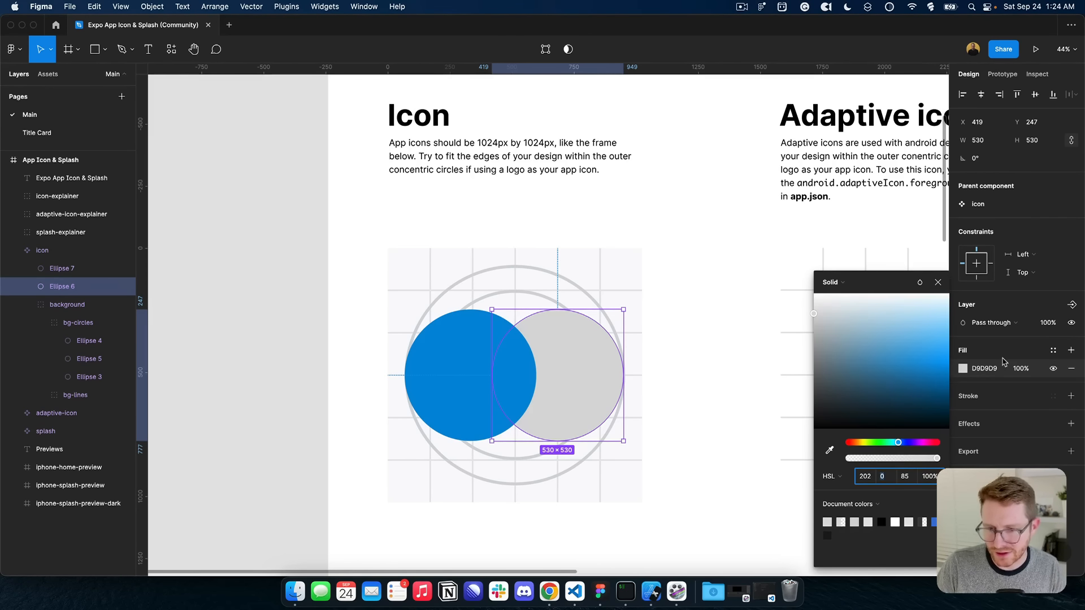
left_click_drag(948, 351, 948, 335)
left_click(729, 331)
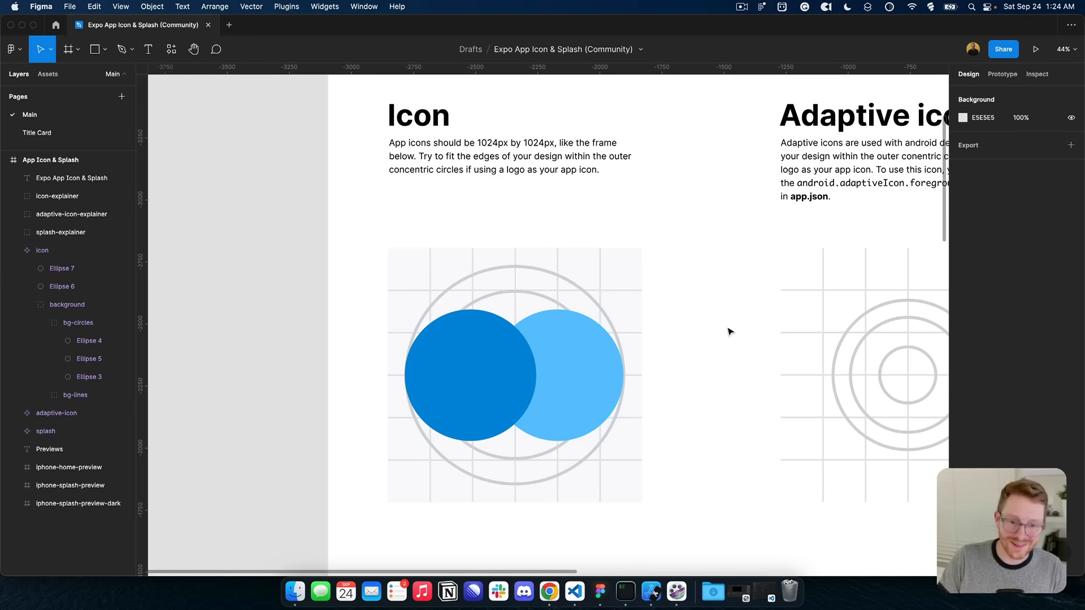
Step: Delete the background guide group from the icon component
left_click(629, 282)
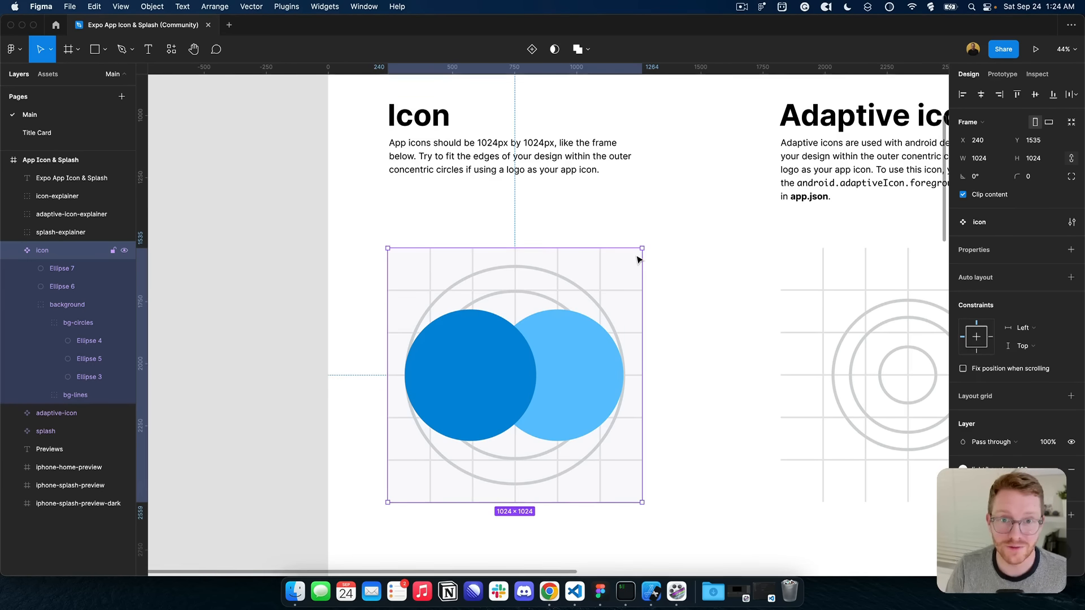
left_click(64, 308)
key("Delete")
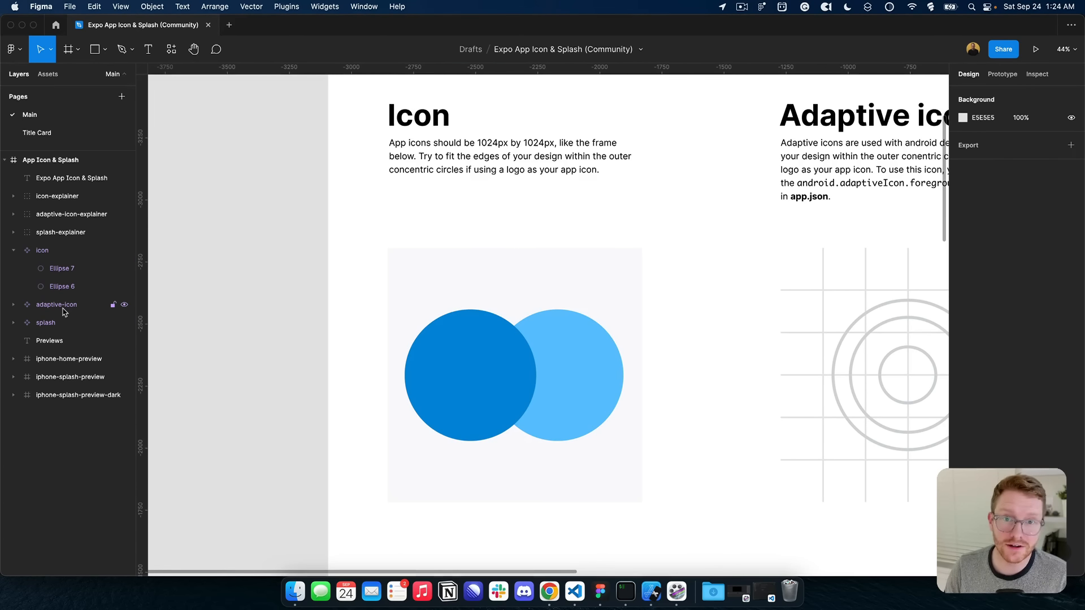
Step: Detach the icon frame's fill from its color style and set the fill to FFFFFF
left_click(479, 289)
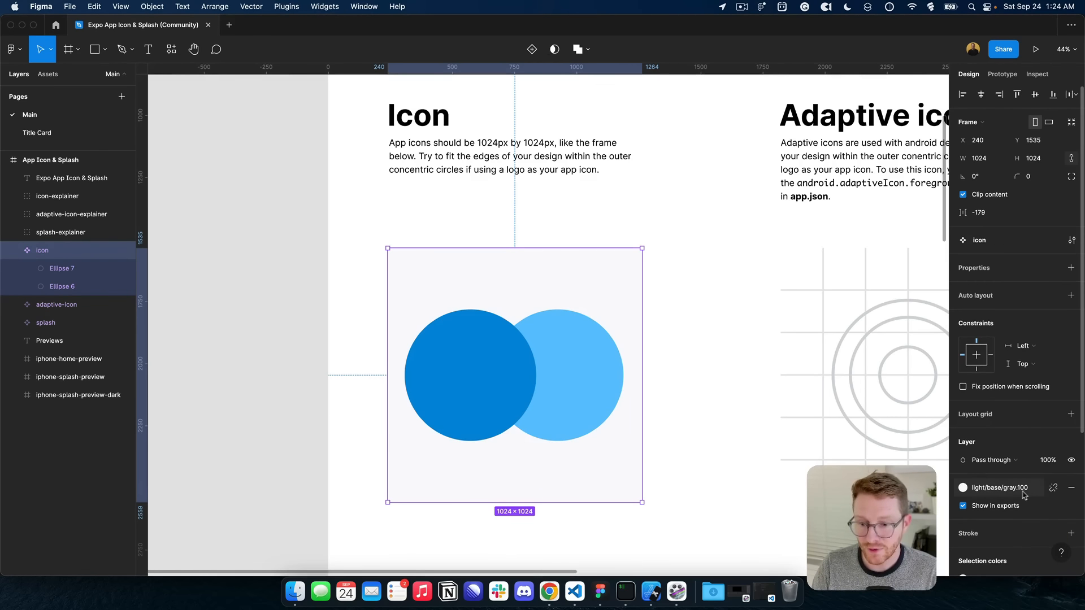
left_click(1052, 487)
left_click(989, 507)
type("FF")
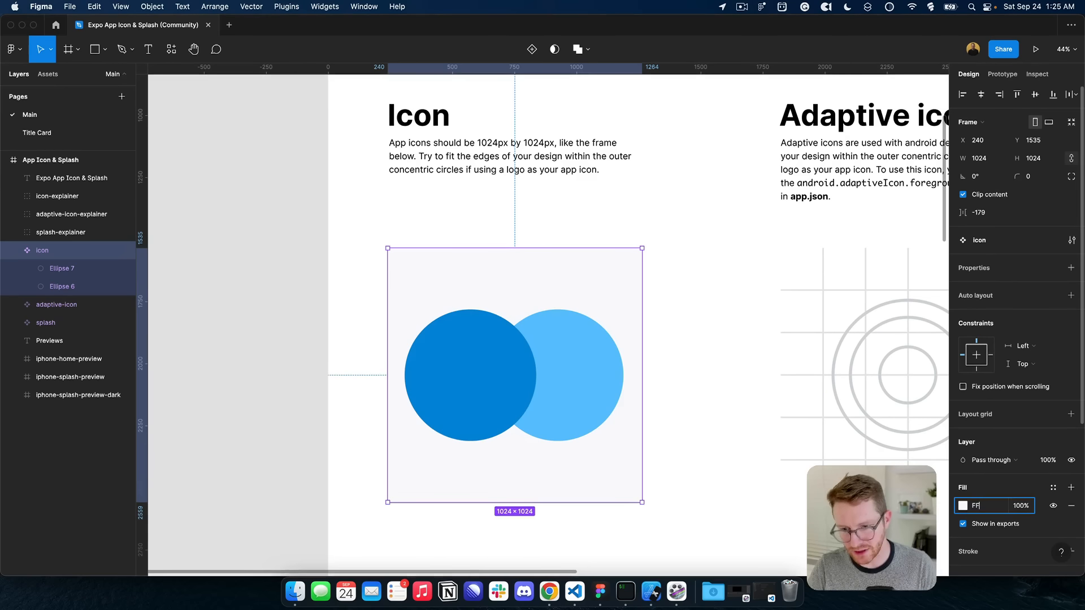
type("FFFF")
key("Return")
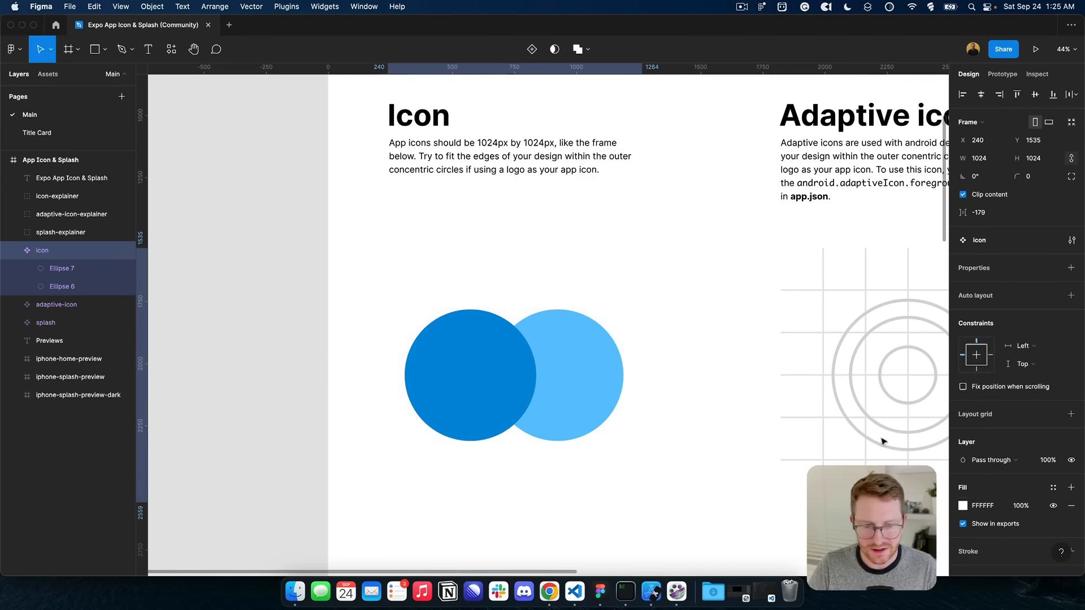
left_click(721, 399)
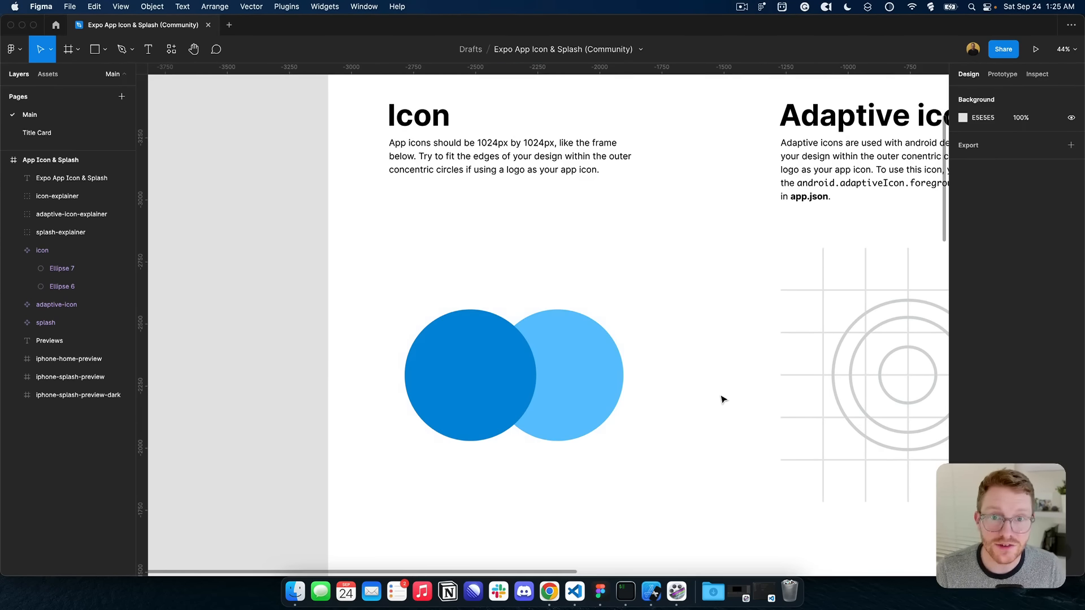
Step: Check how the new icon looks in the iPhone home screen preview and return to the icon artwork
scroll(721, 399, "down", 5)
scroll(721, 399, "down", 5)
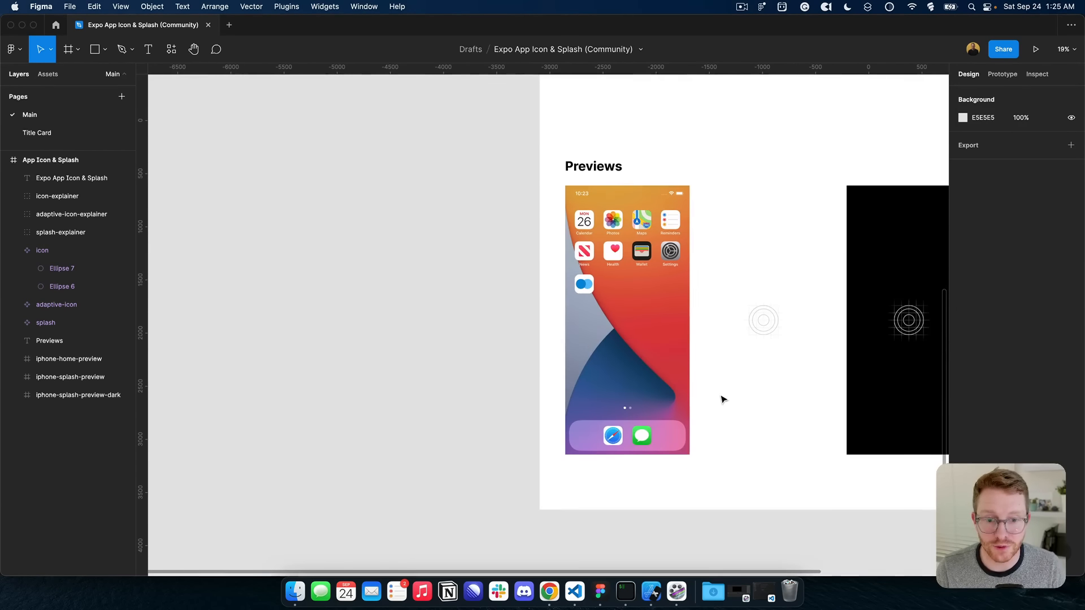
scroll(645, 276, "up", 5)
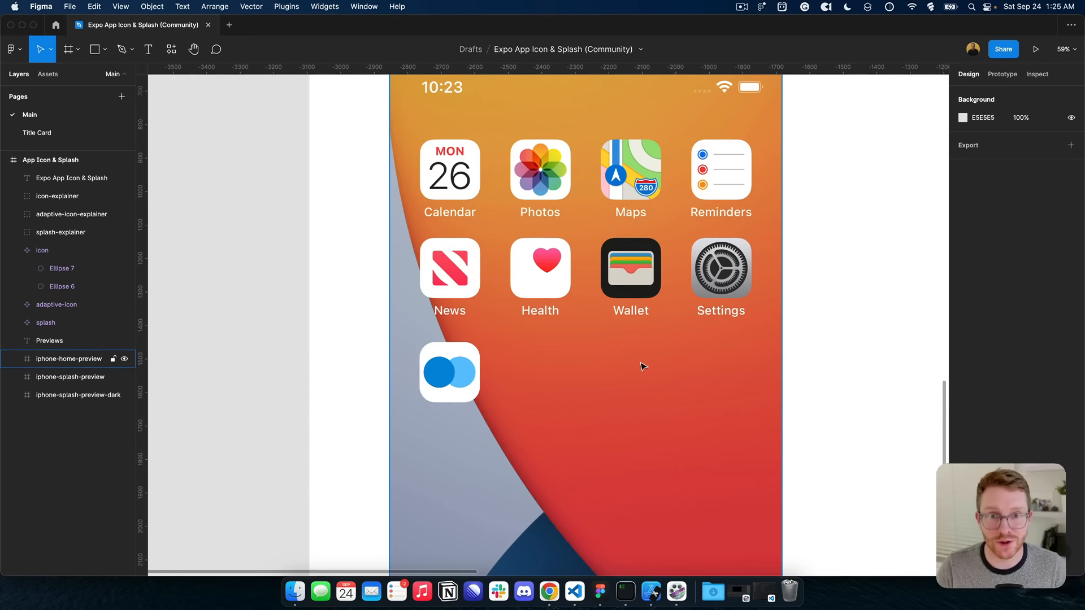
scroll(642, 366, "down", 5)
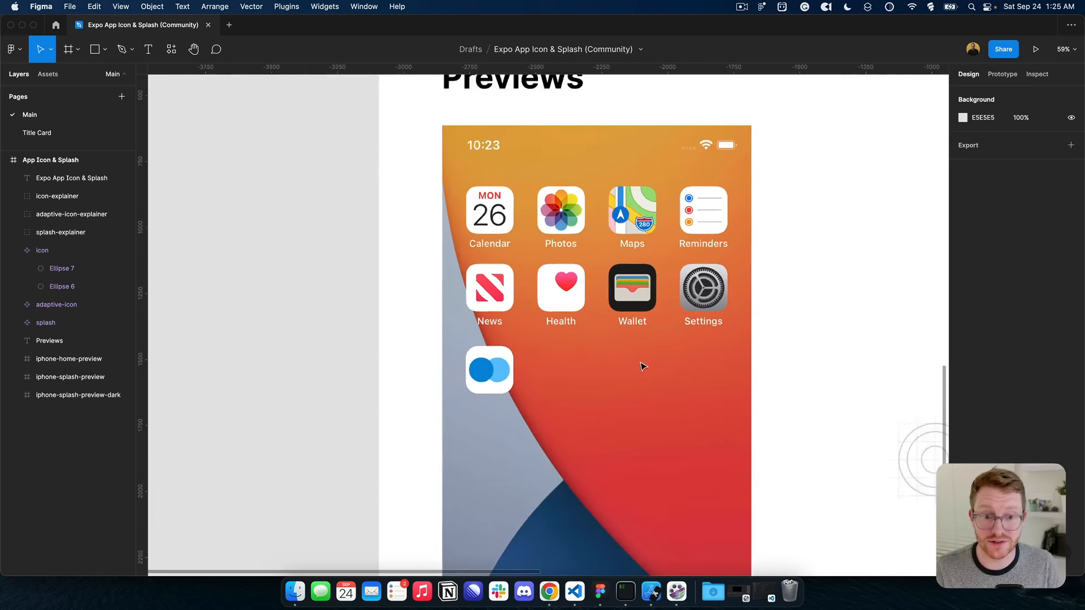
scroll(643, 366, "up", 10)
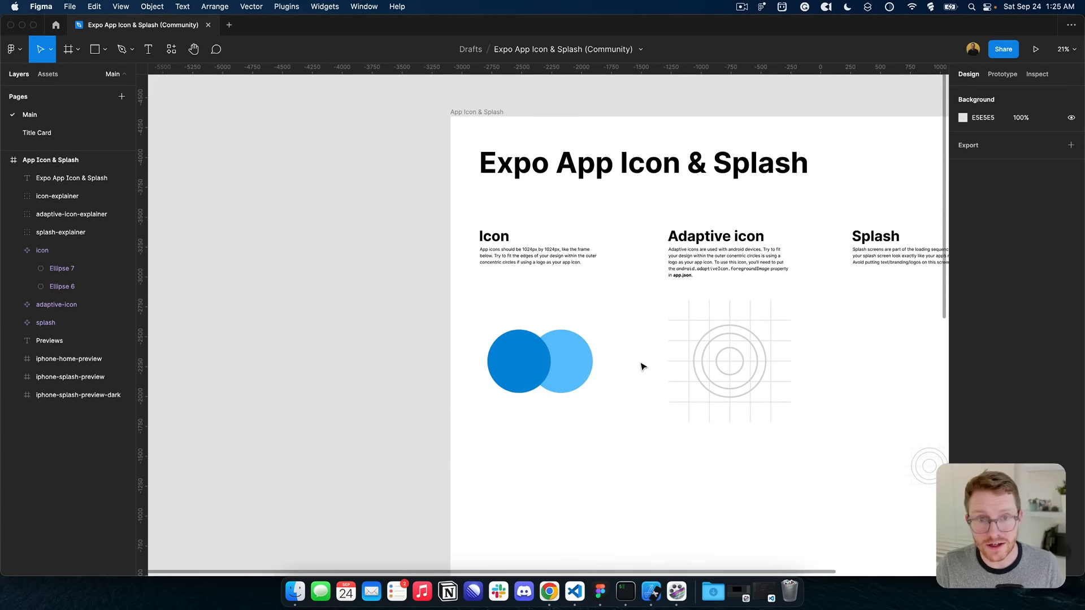
scroll(643, 366, "up", 3)
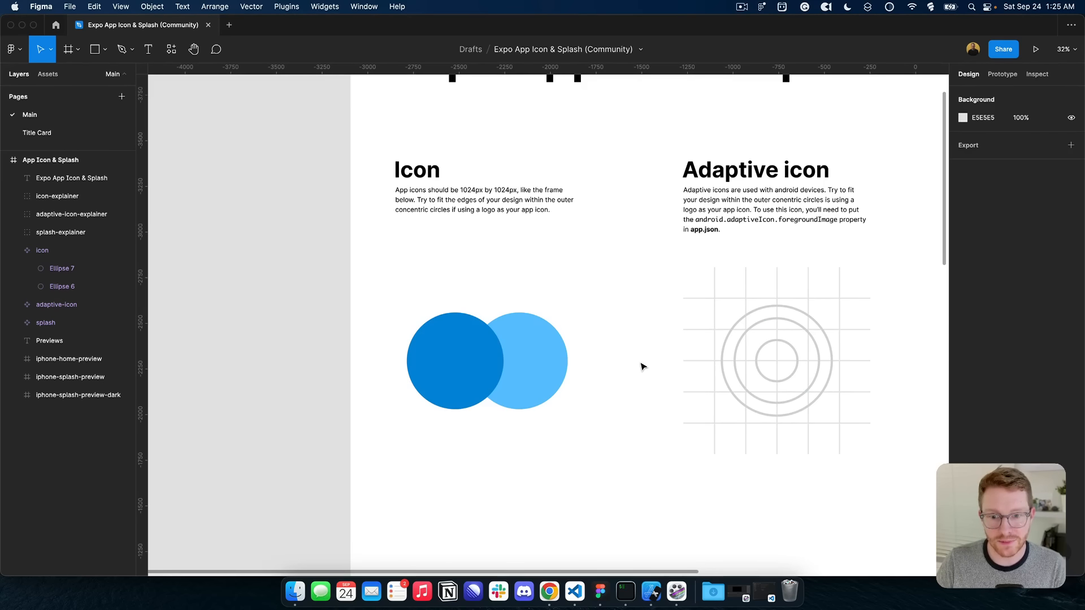
Step: Copy both blue circles from the icon component and paste them into the adaptive-icon component
double_click(538, 370)
left_click(453, 361, "shift")
key("super+c")
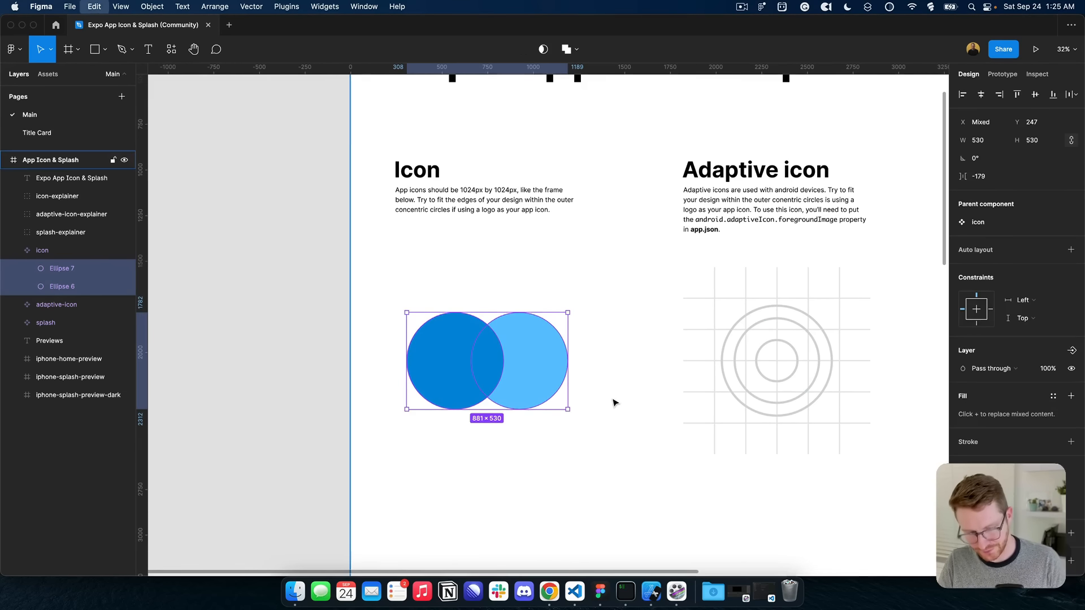
left_click(639, 400)
left_click_drag(639, 401, 378, 337)
left_click(659, 476)
left_click_drag(659, 476, 495, 398)
left_click(661, 324)
key("super+v")
scroll(673, 254, "up", 3)
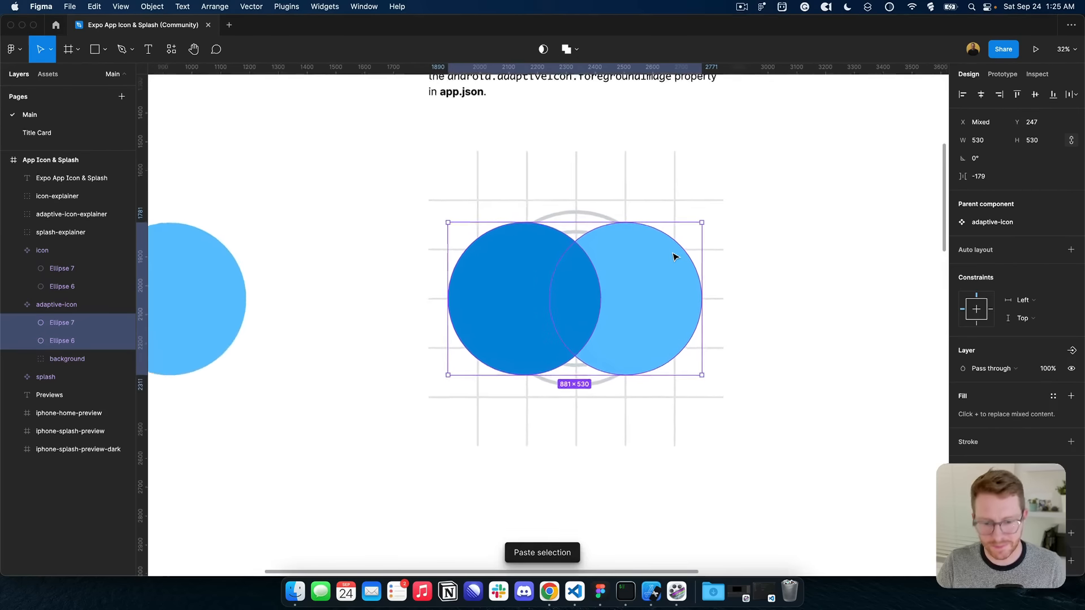
Step: Scale the pasted circles down proportionally around their center to fit within the adaptive icon's outer guide circle
scroll(673, 254, "up", 2)
key("k")
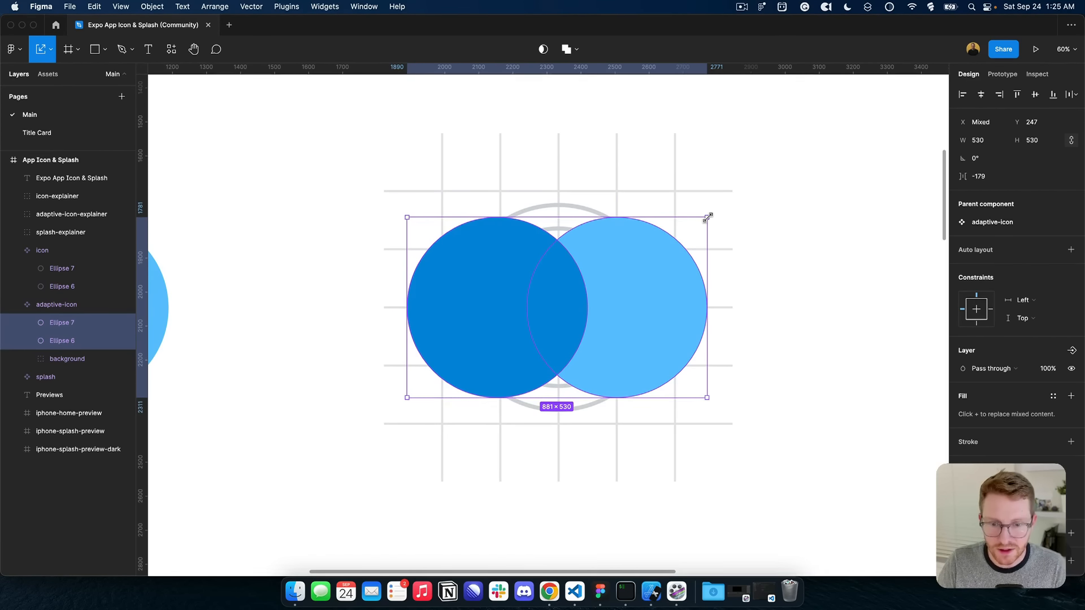
left_click_drag(707, 217, 659, 247)
left_click(771, 221)
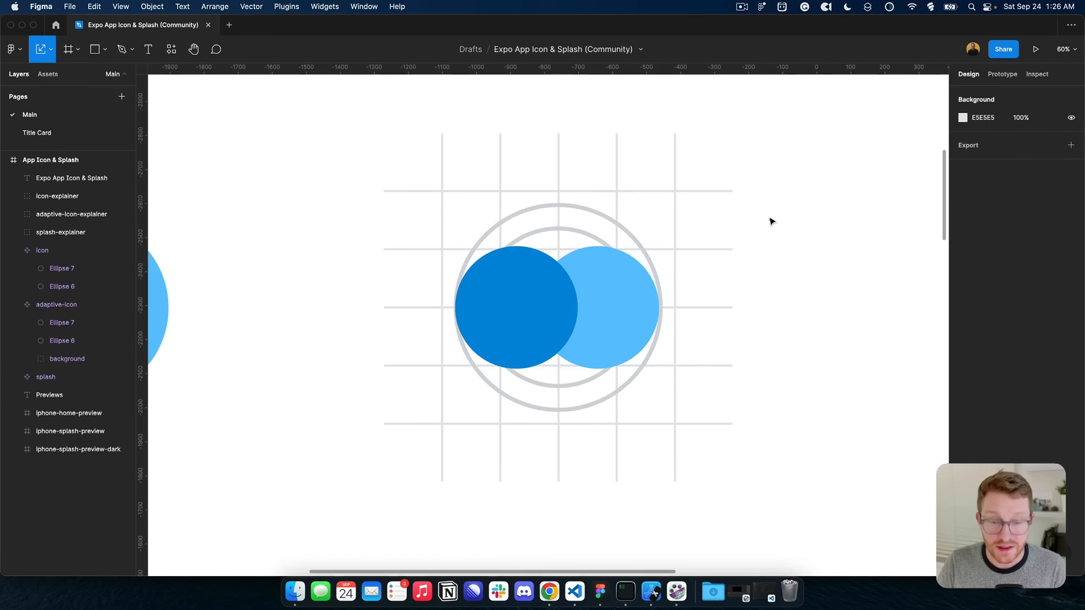
Step: Delete the background guide group from the adaptive-icon component
left_click(615, 202)
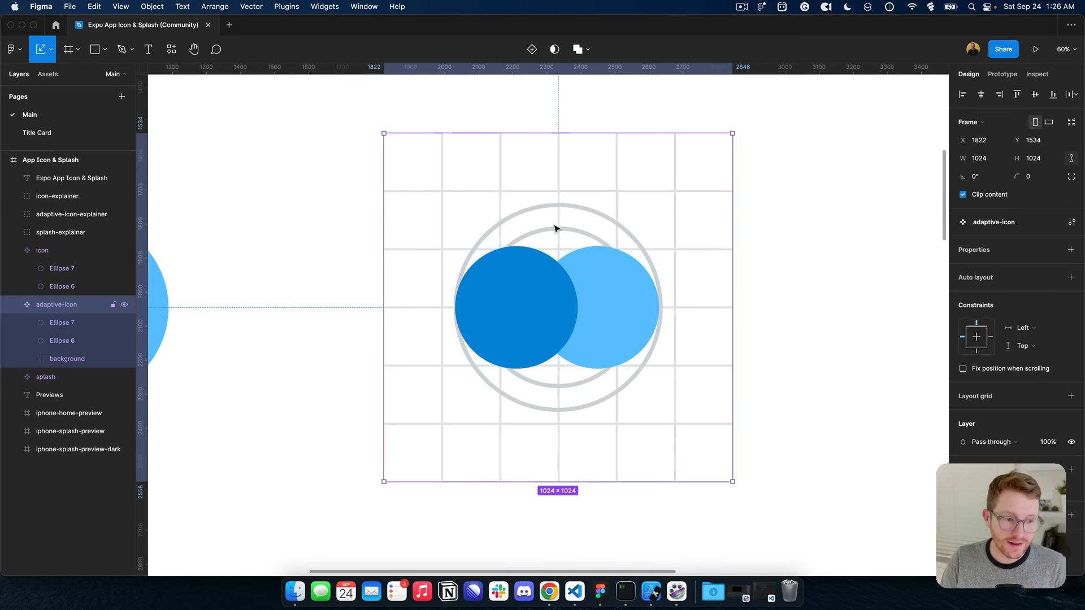
left_click(62, 356)
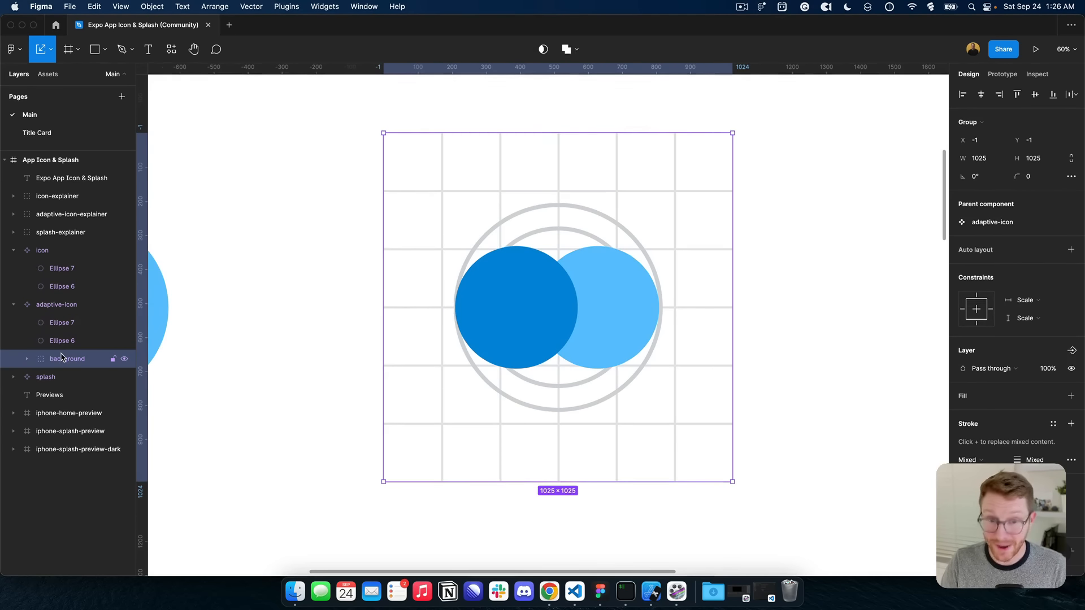
key("Delete")
left_click(515, 317)
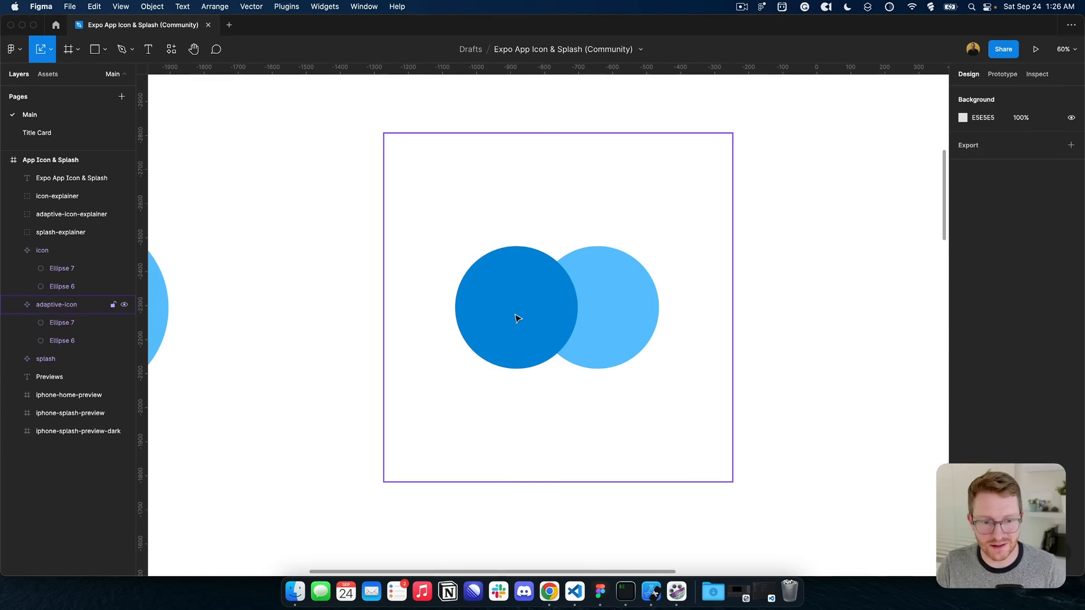
left_click(768, 341)
Step: Examine the Splash section's guidance and its placeholder guide artwork
scroll(751, 322, "down", 6)
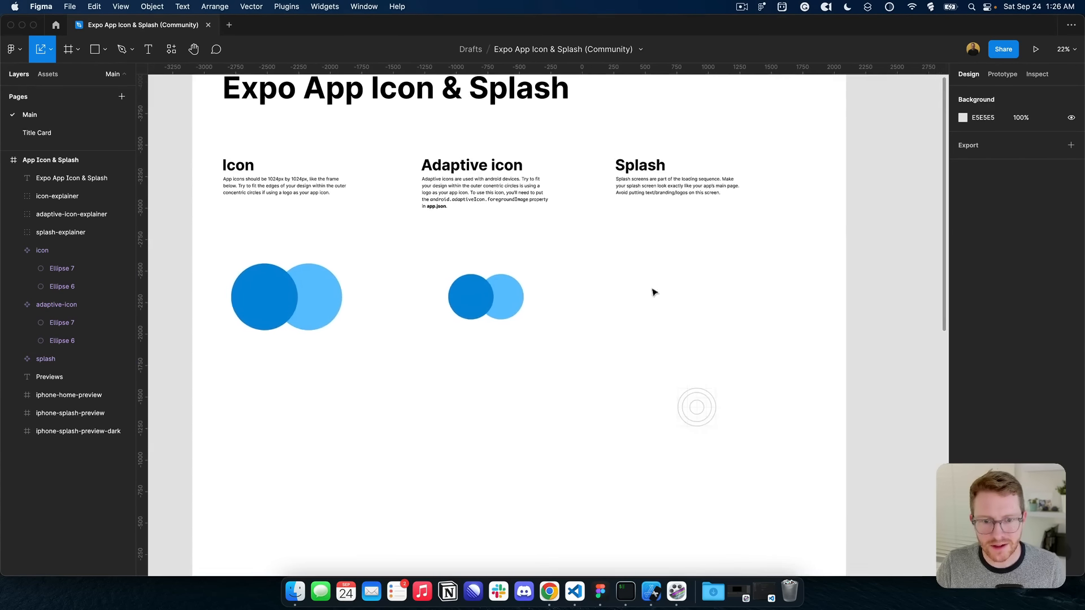
scroll(751, 289, "right", 3)
scroll(751, 289, "down", 2)
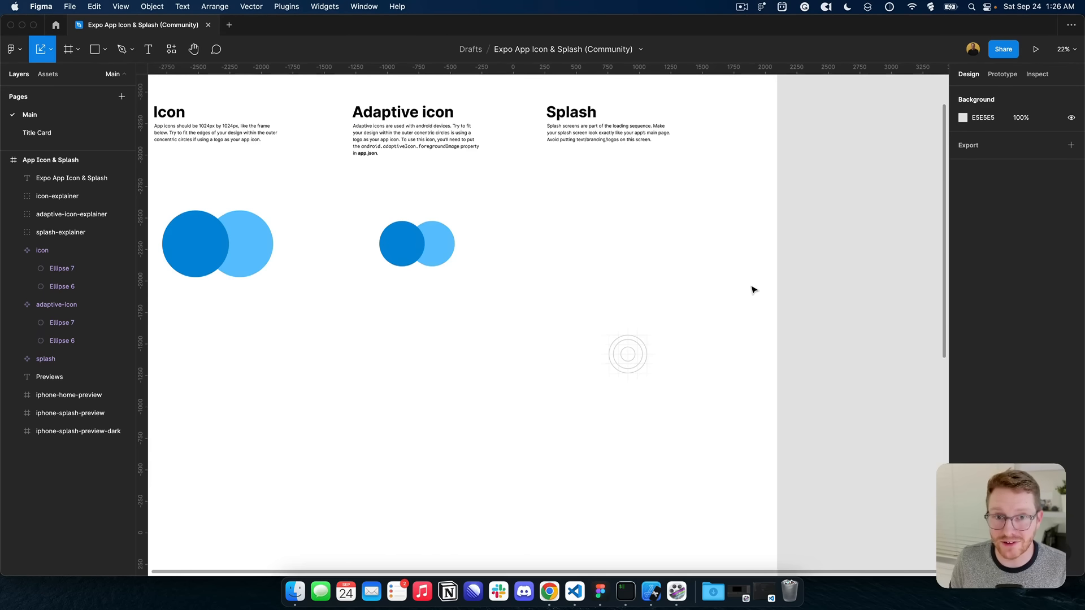
Step: Switch to the iPhone 14 Pro simulator and capture a screenshot of the running app's main screen
left_click(627, 336)
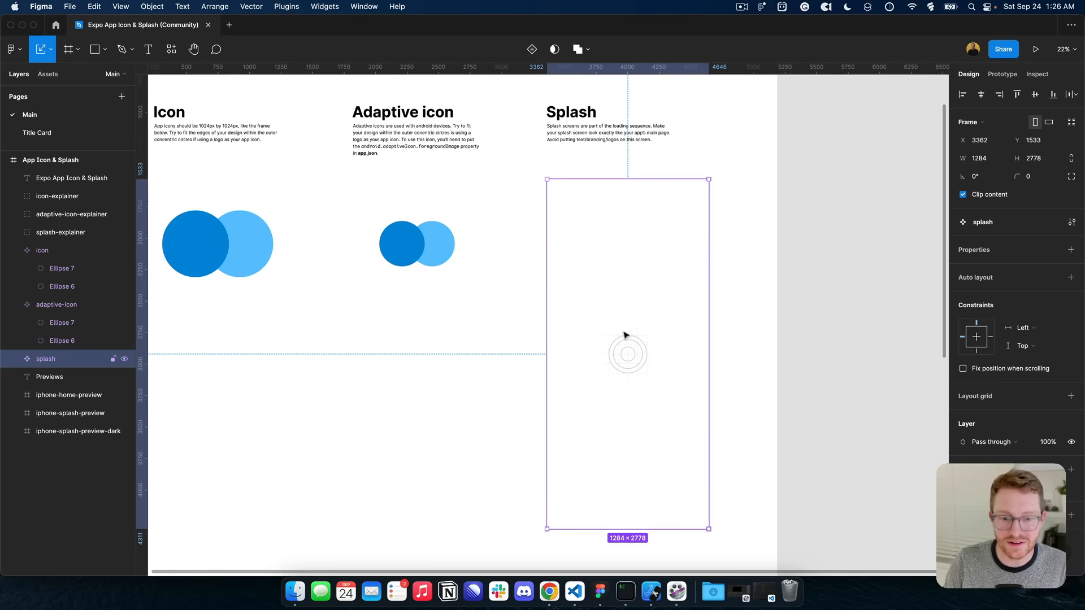
left_click(873, 383)
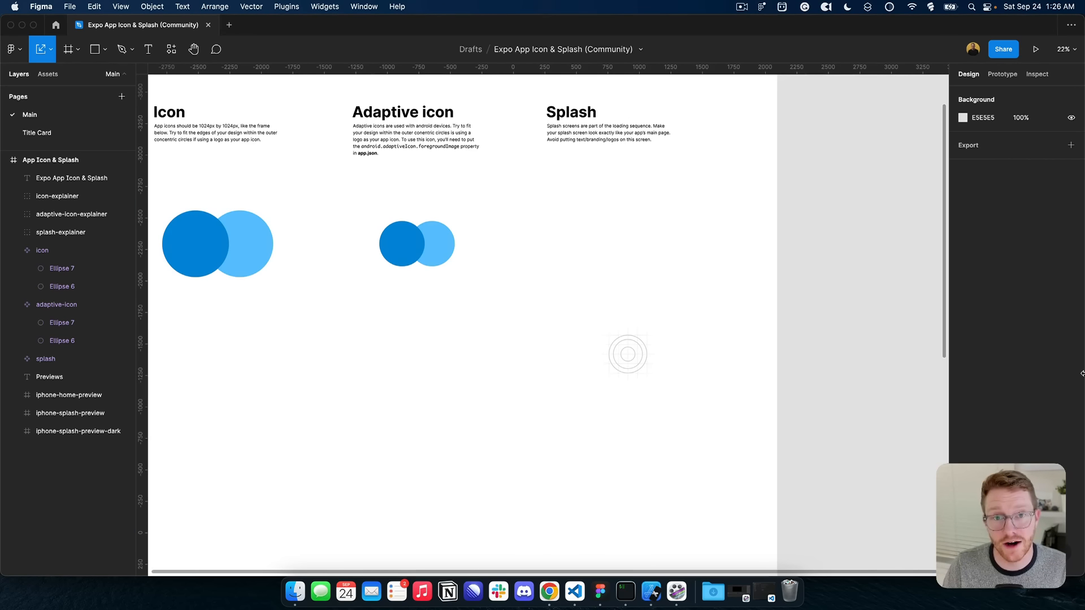
left_click(651, 591)
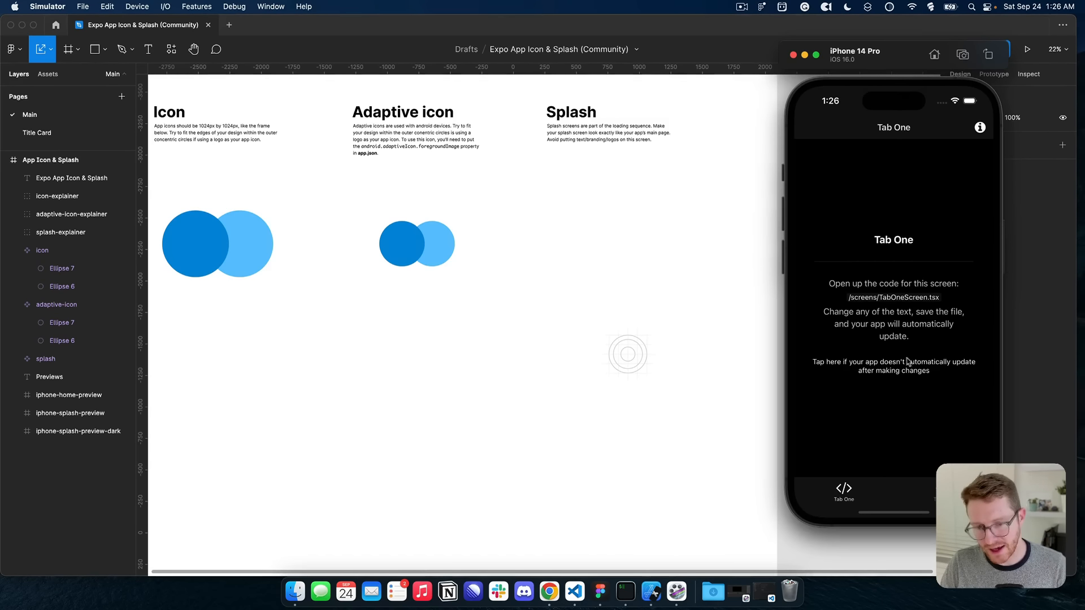
key("super+s")
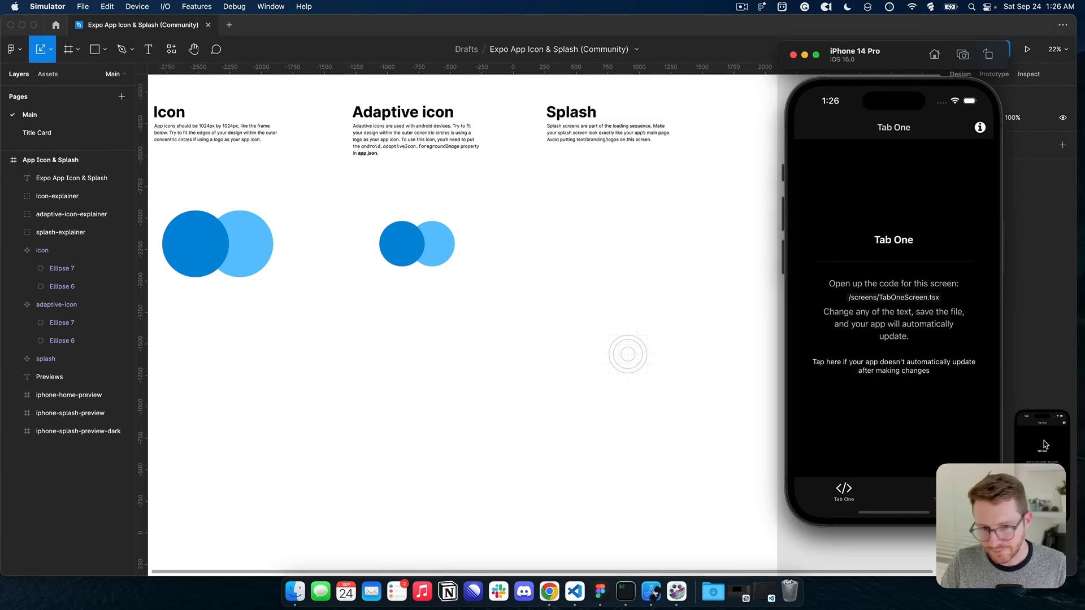
Step: Place the simulator screenshot inside the splash component at X 0, Y 0 and scale it to 1284 × 2784
left_click_drag(1045, 445, 601, 310)
left_click(519, 311)
scroll(699, 468, "down", 2)
left_click_drag(695, 458, 709, 484)
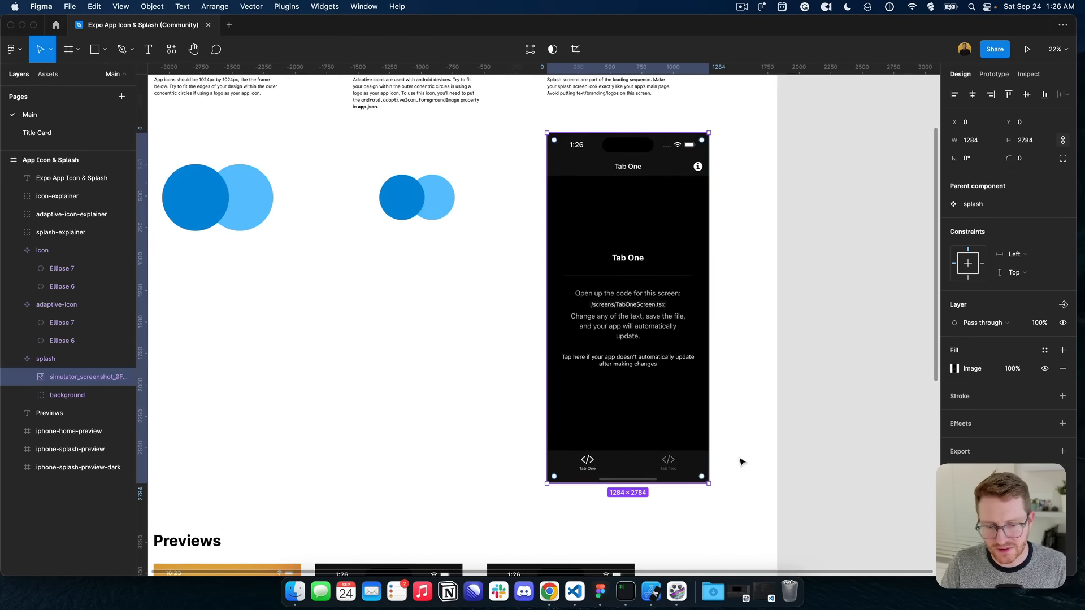
left_click(761, 426)
Step: Examine the placed screenshot's header and tab bar to see where their edges meet the content area
scroll(748, 397, "up", 2)
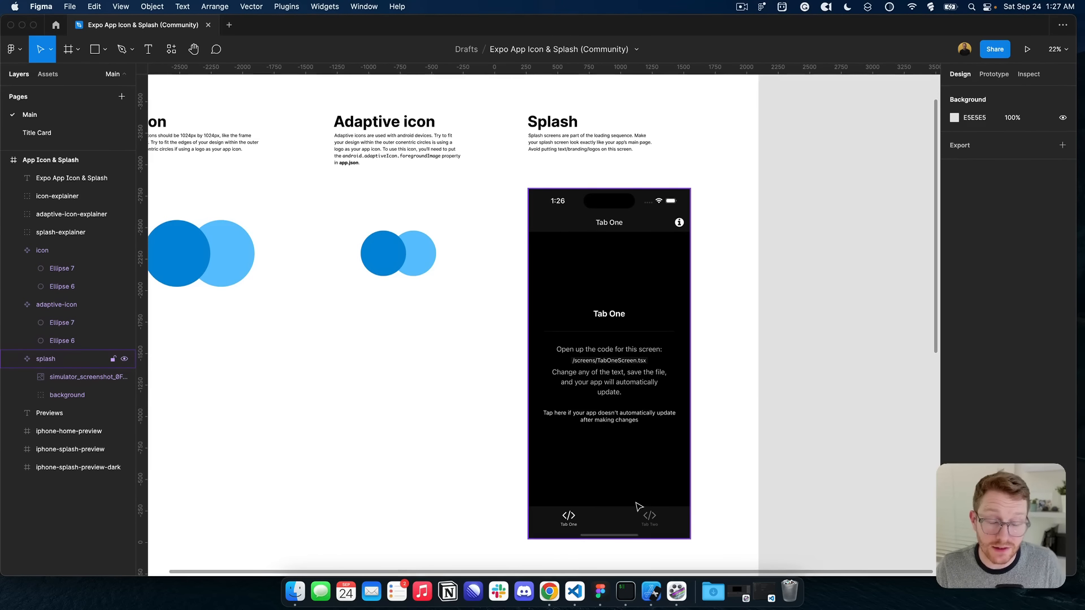
scroll(638, 507, "up", 4)
scroll(638, 506, "up", 2)
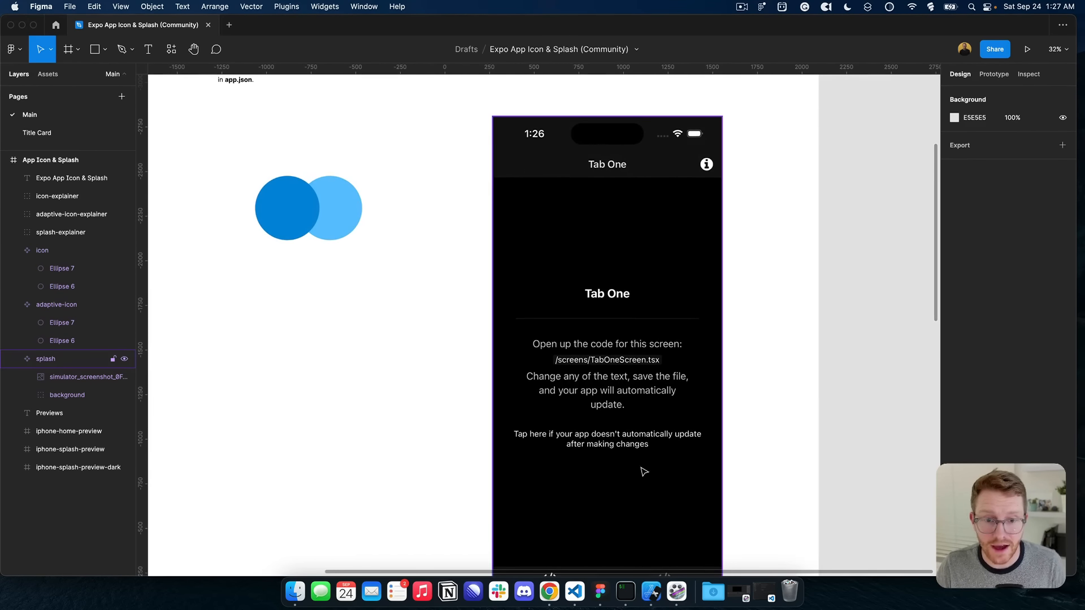
scroll(642, 461, "down", 5)
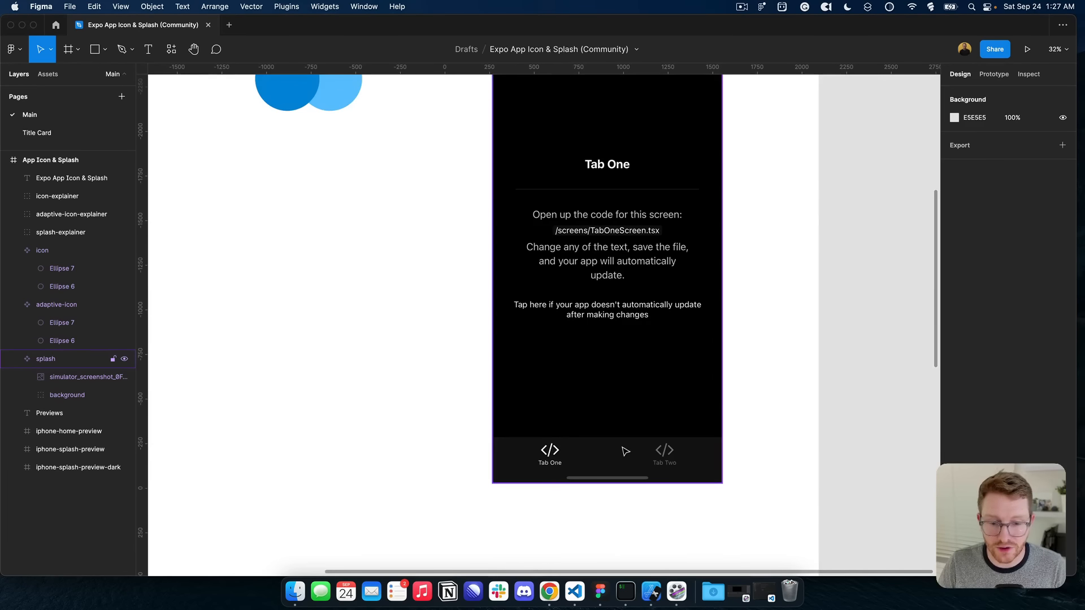
scroll(571, 443, "up", 7)
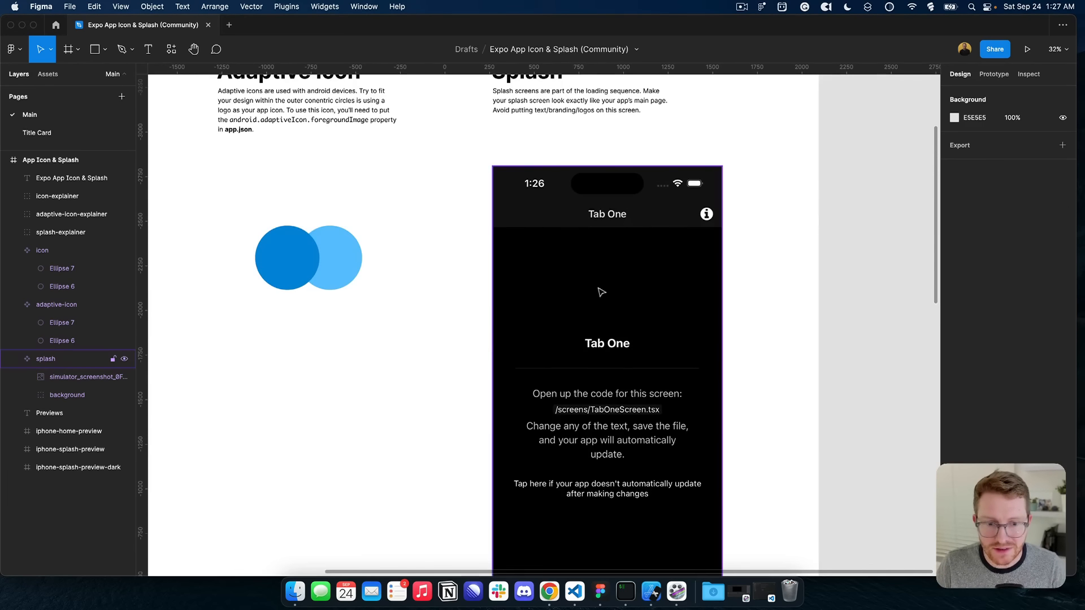
scroll(573, 251, "up", 6)
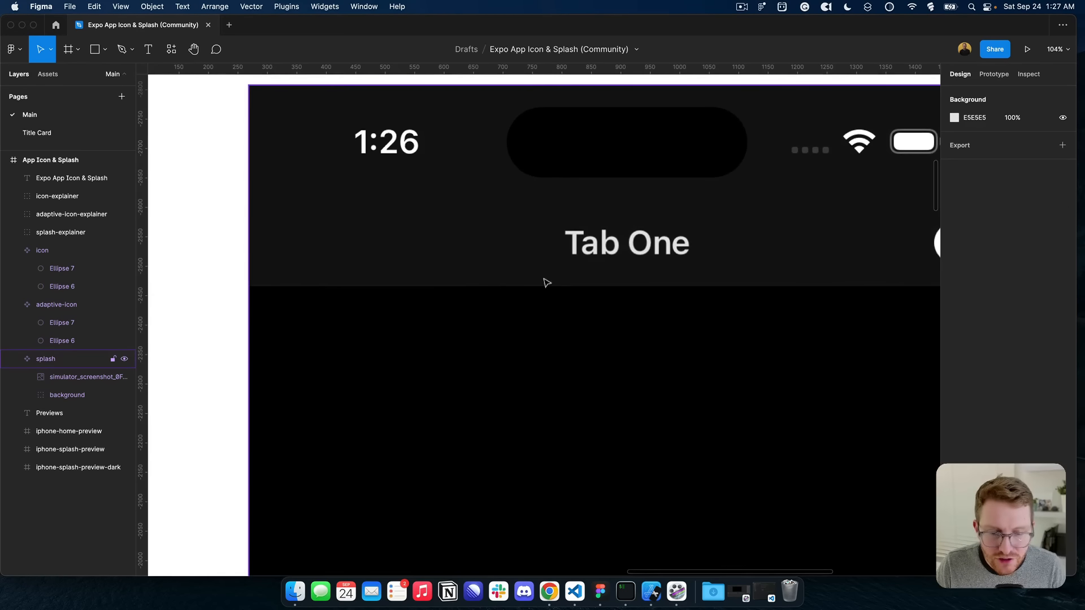
scroll(621, 286, "down", 6)
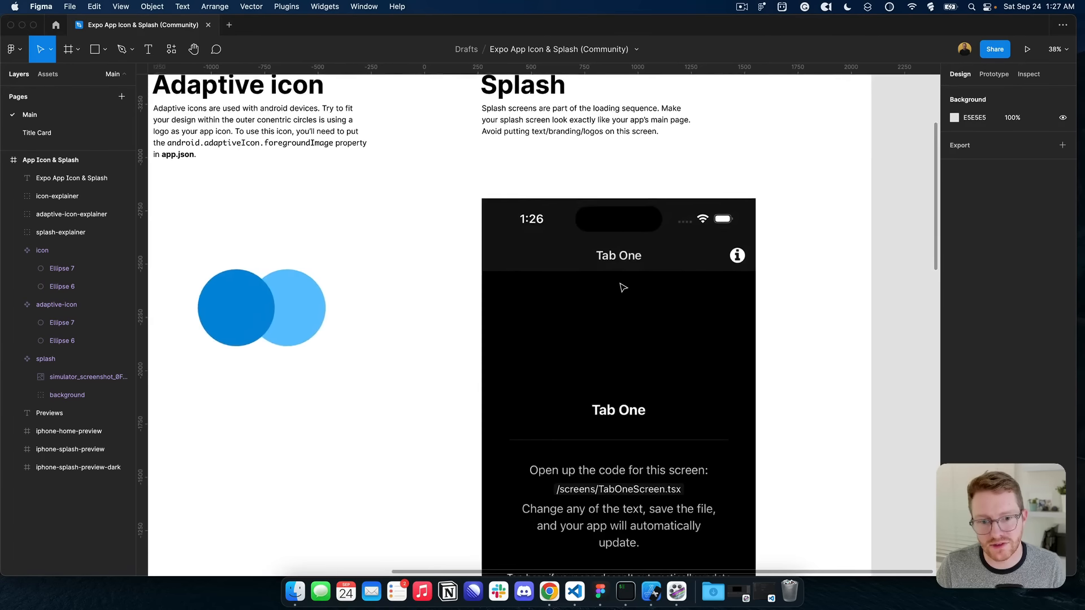
scroll(623, 288, "down", 2)
Step: Draw a horizontal line about 1287 px wide along the header's lower edge with the Pen tool and set its stroke to FFFFFF
key("p")
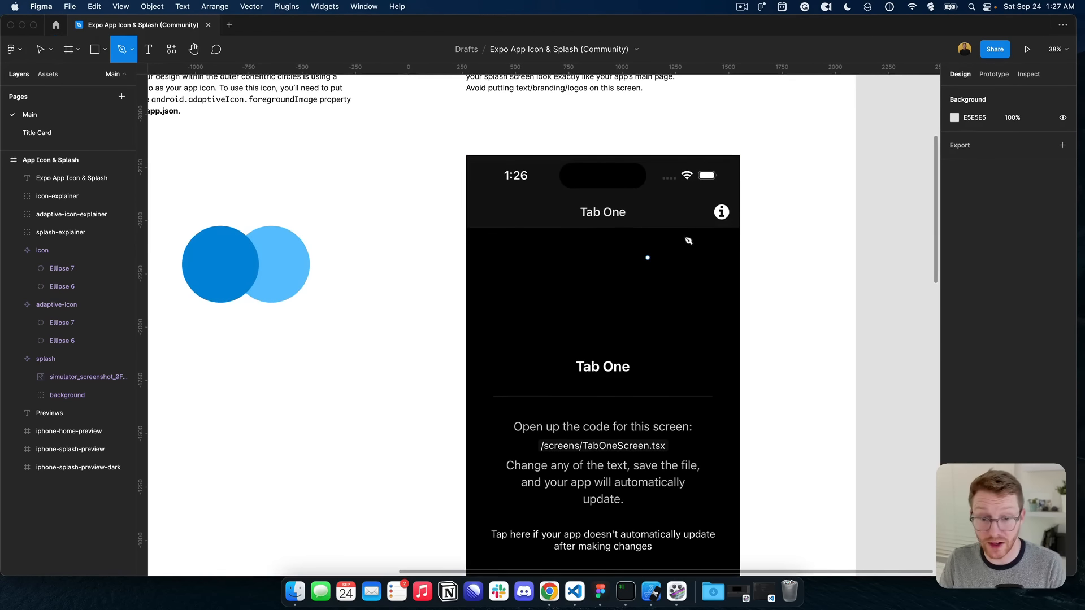
left_click(739, 229)
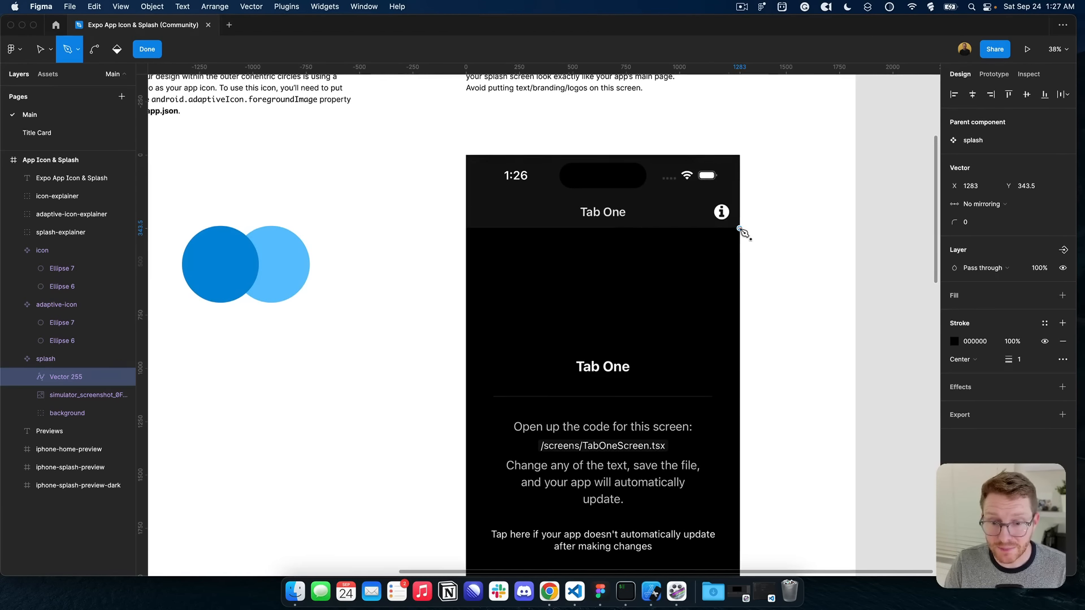
left_click(464, 229)
key("Escape")
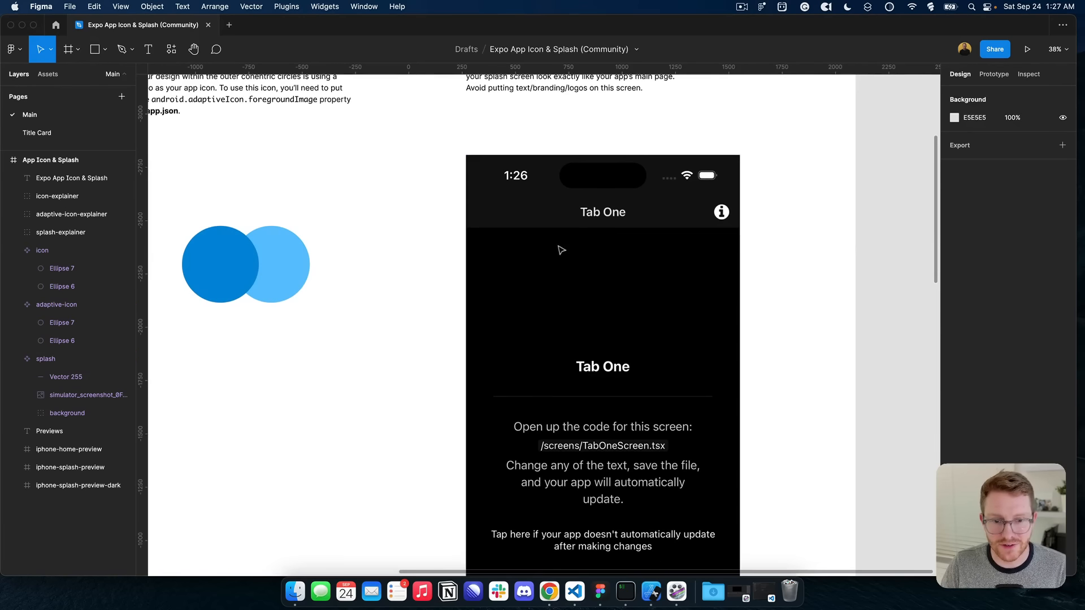
left_click(955, 395)
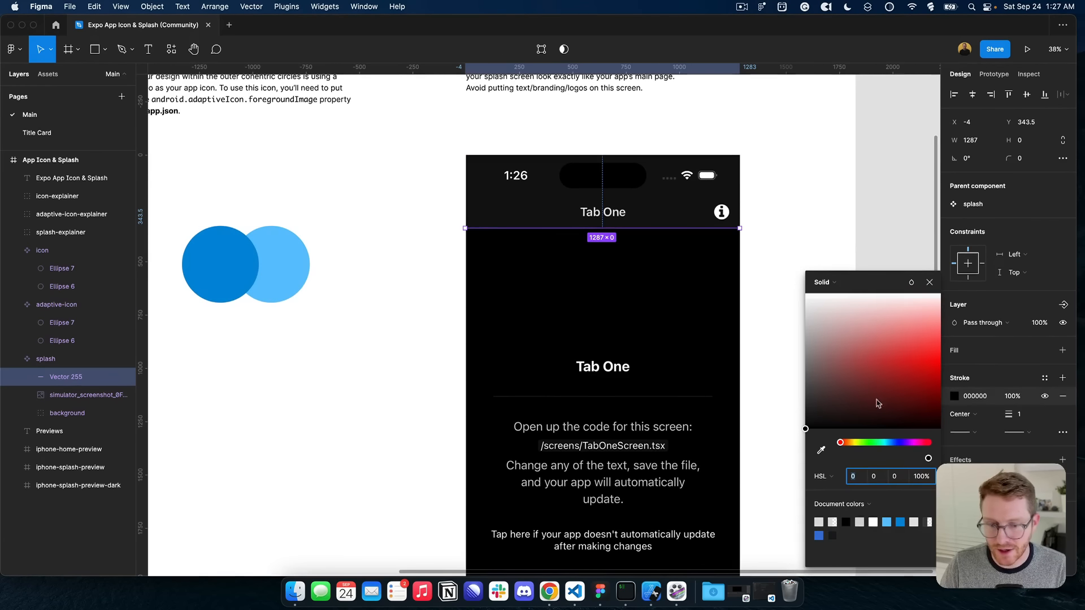
mouse_move(878, 402)
left_mouse_down()
mouse_move(797, 314)
mouse_move(763, 241)
left_mouse_up()
left_click(758, 317)
Step: Duplicate the header line and align the copy with the upper edge of the screenshot's tab bar
scroll(758, 315, "down", 3)
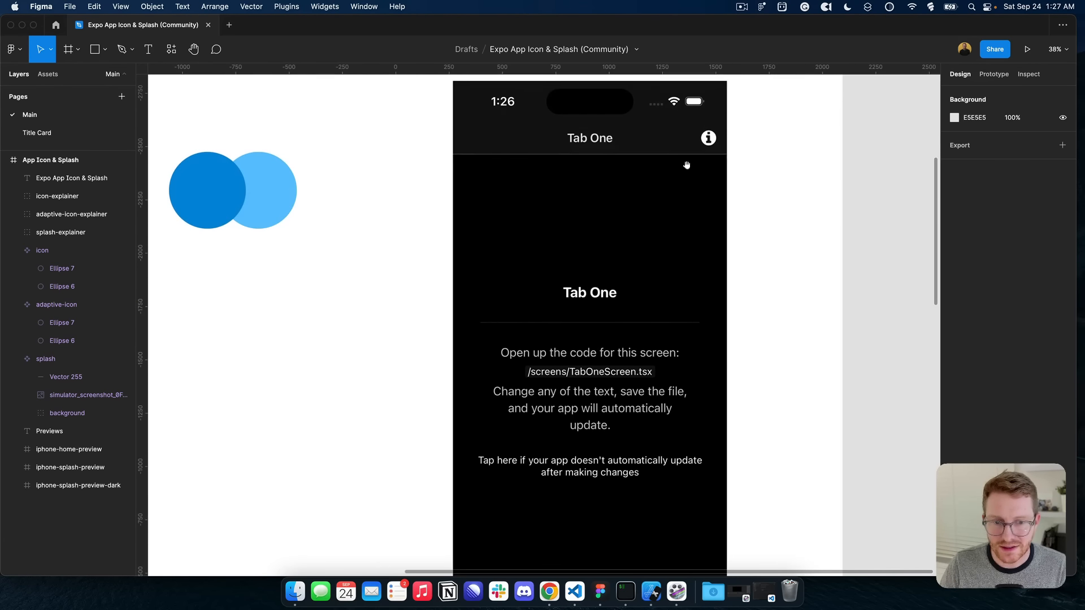
left_click(654, 160)
left_click_drag(654, 162, 649, 497)
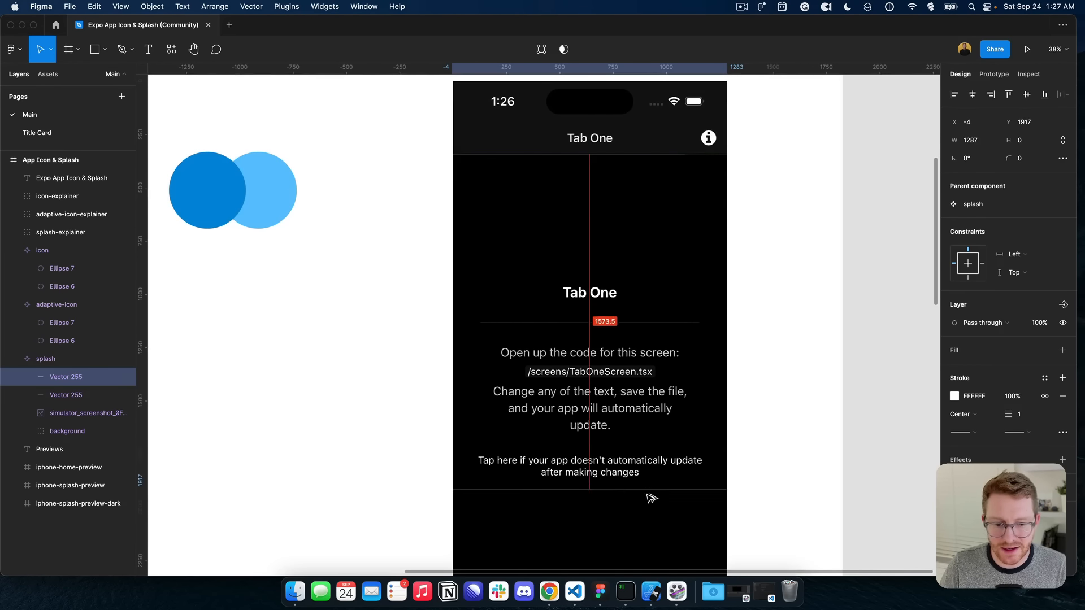
scroll(649, 467, "down", 4)
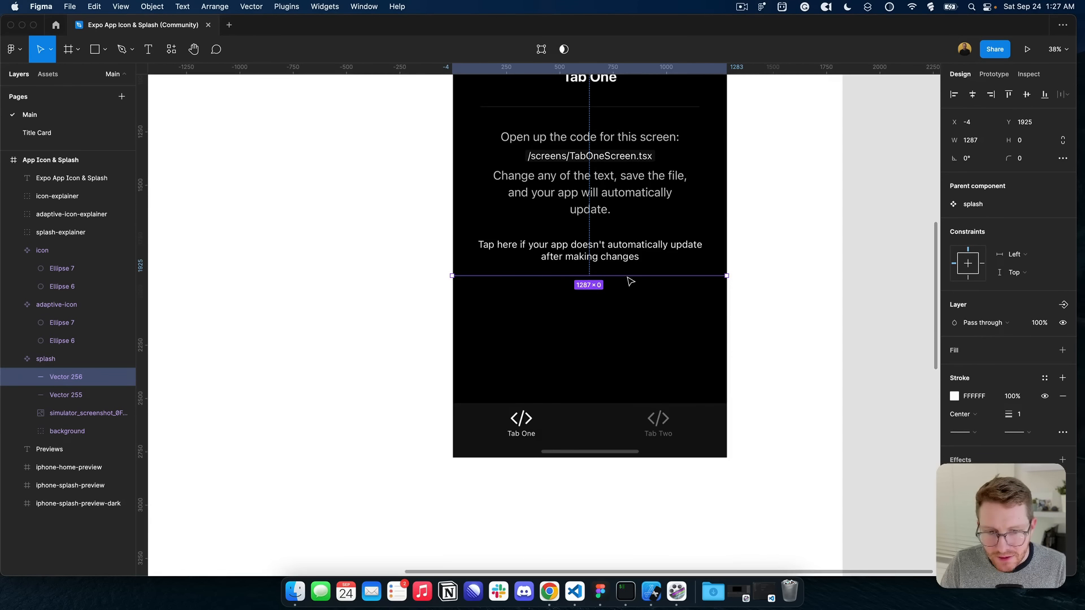
left_click_drag(631, 281, 624, 406)
left_click(785, 367)
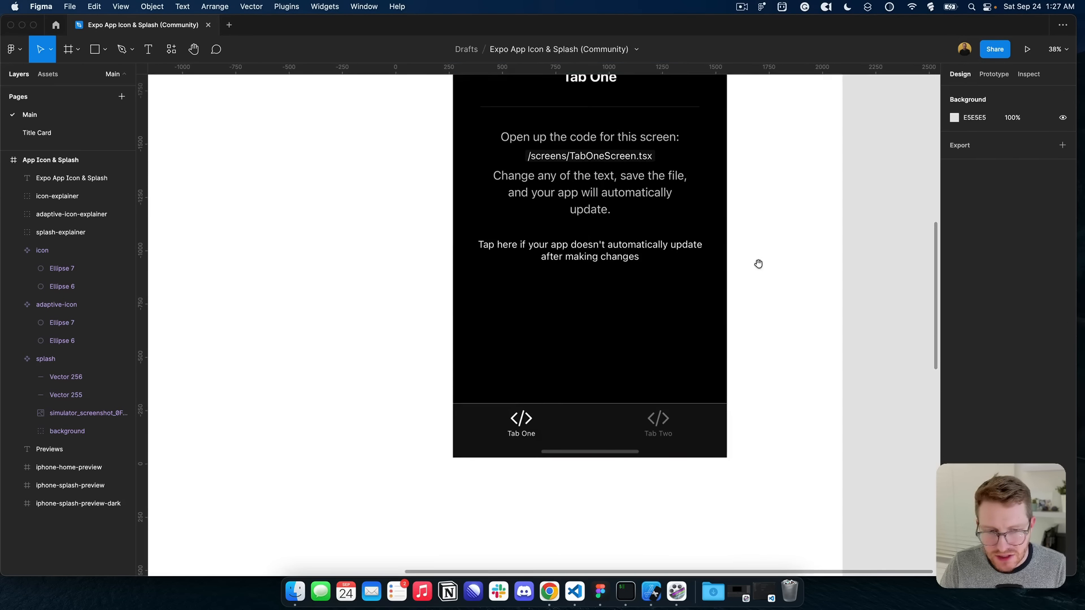
scroll(768, 316, "up", 5)
scroll(791, 280, "down", 3, "ctrl")
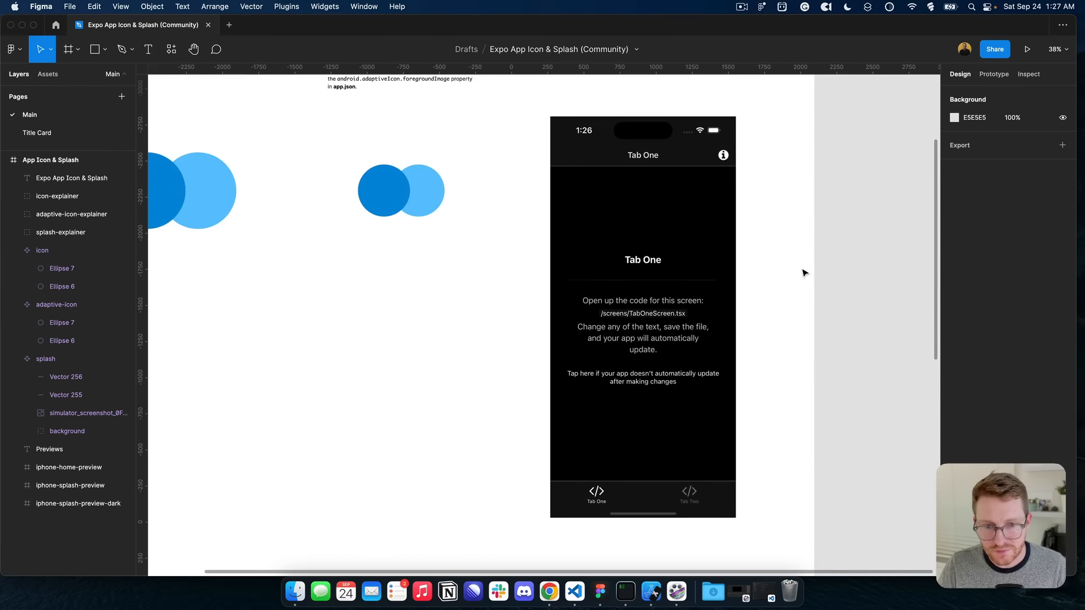
left_click(692, 287)
key("BackSpace")
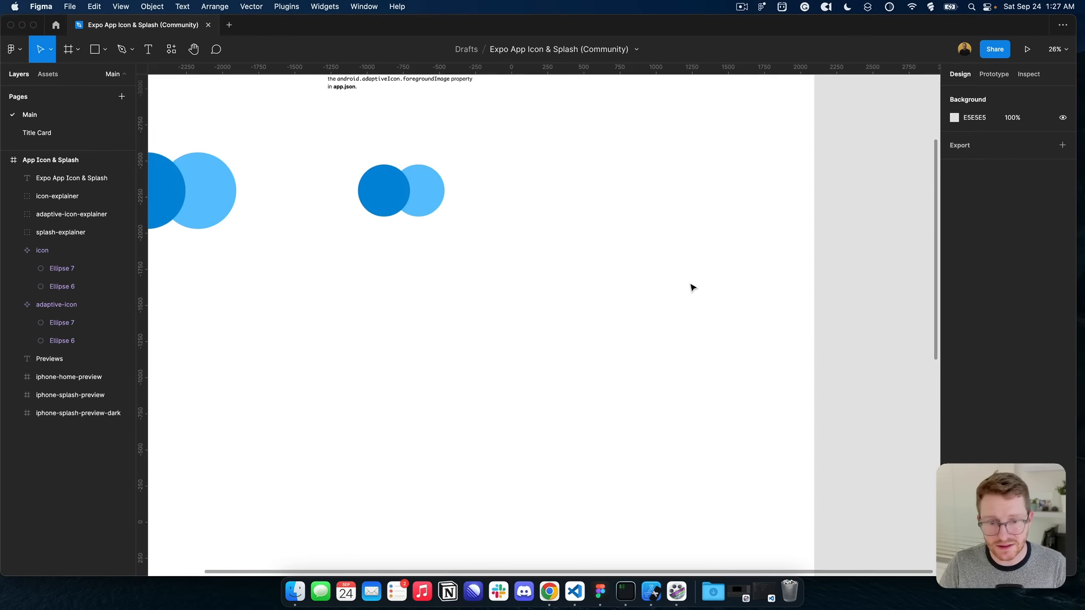
key("super+z")
Step: Delete the simulator screenshot and the background guide group from the splash component, keeping the two lines
left_click(667, 281)
key("BackSpace")
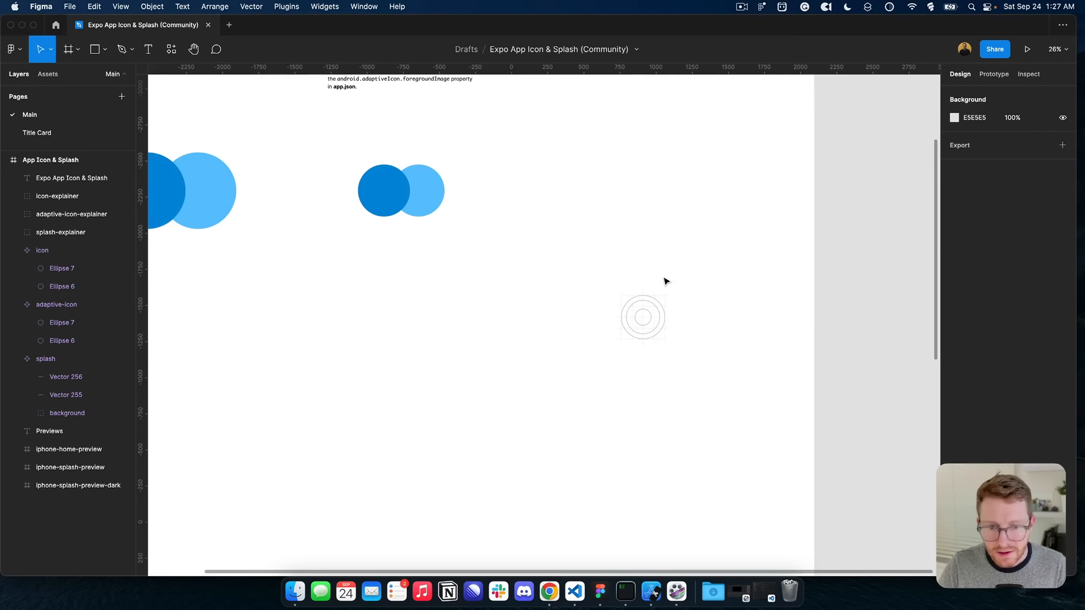
left_click(88, 418)
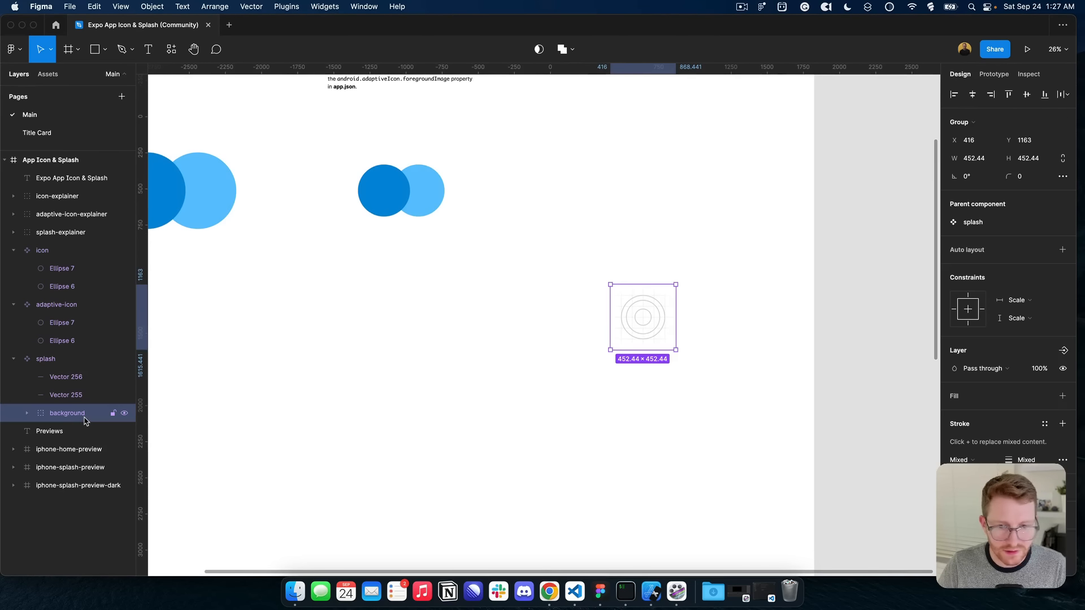
key("BackSpace")
Step: Examine the Previews section's home screen mockup and its light and dark splash previews
scroll(414, 365, "down", 3)
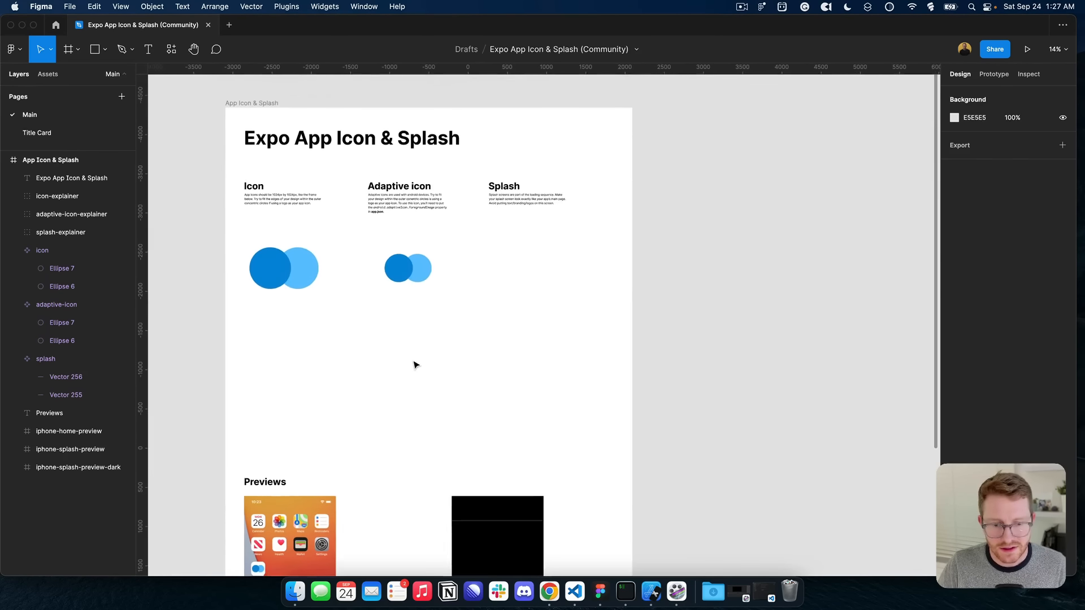
scroll(516, 325, "down", 5)
scroll(508, 535, "down", 1)
scroll(508, 533, "up", 5)
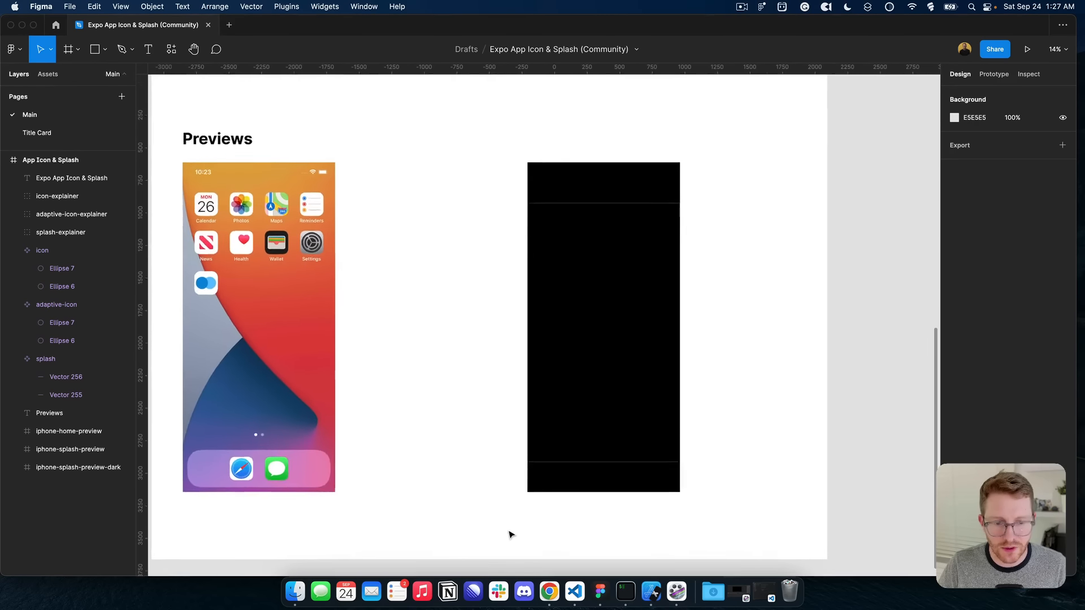
left_click(518, 375)
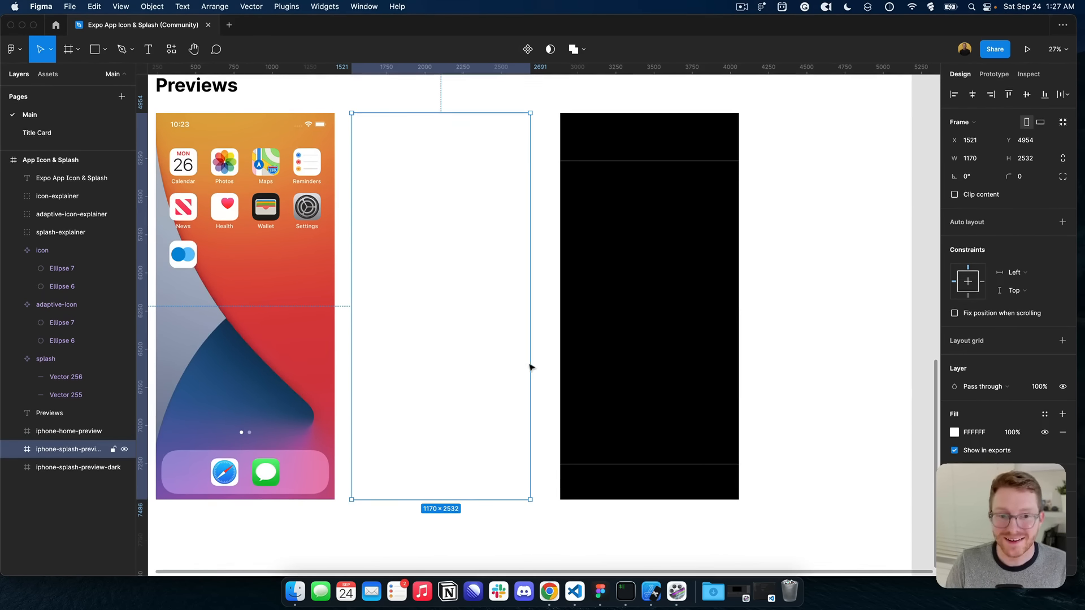
key("Tab")
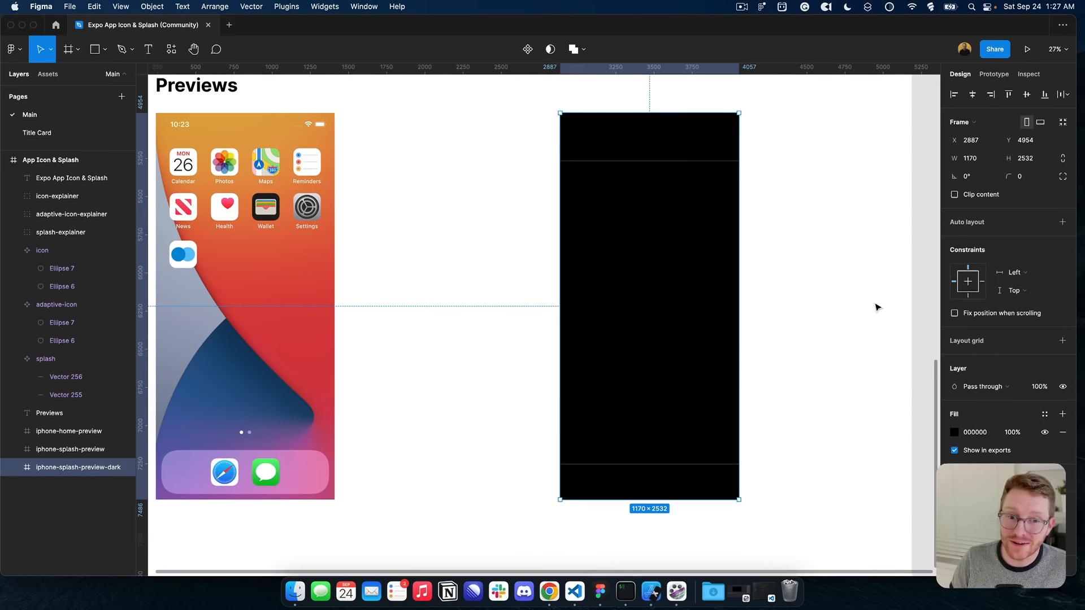
left_click(787, 245)
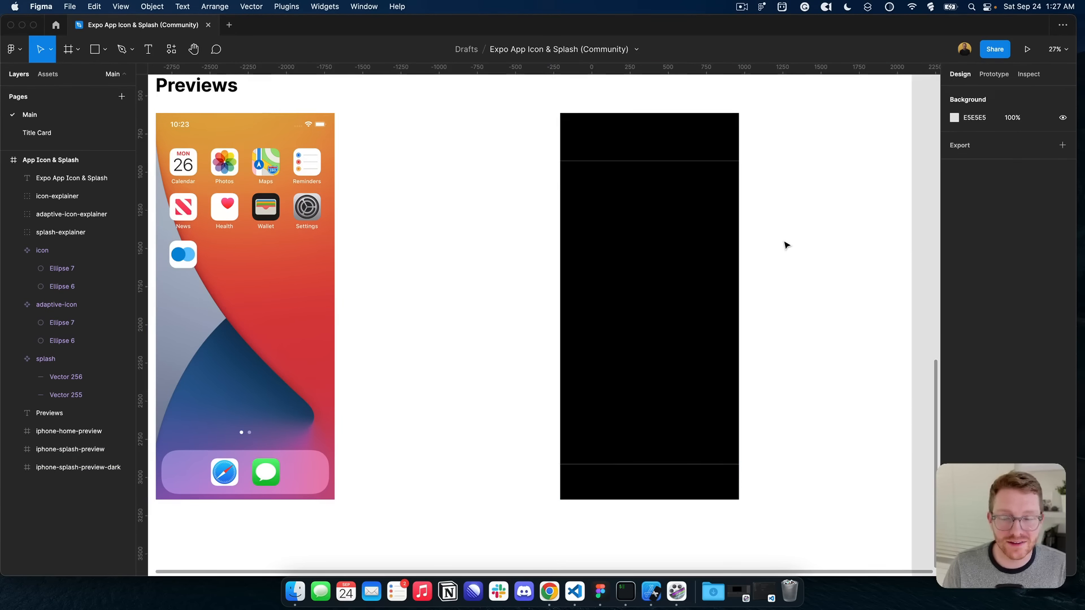
scroll(772, 243, "up", 3)
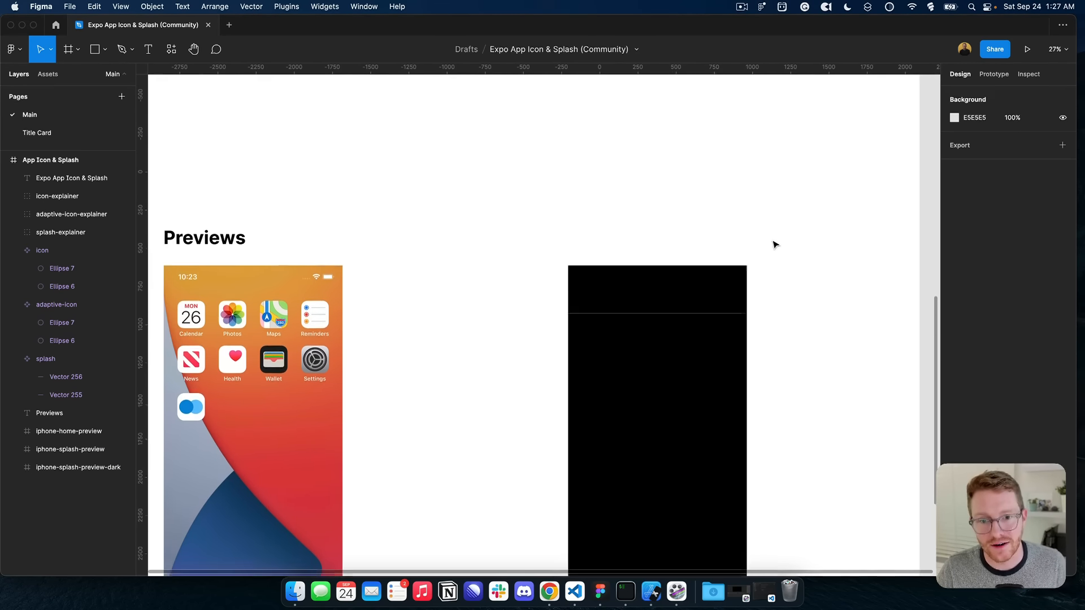
scroll(797, 243, "down", 5)
scroll(802, 244, "up", 4)
scroll(735, 257, "up", 5)
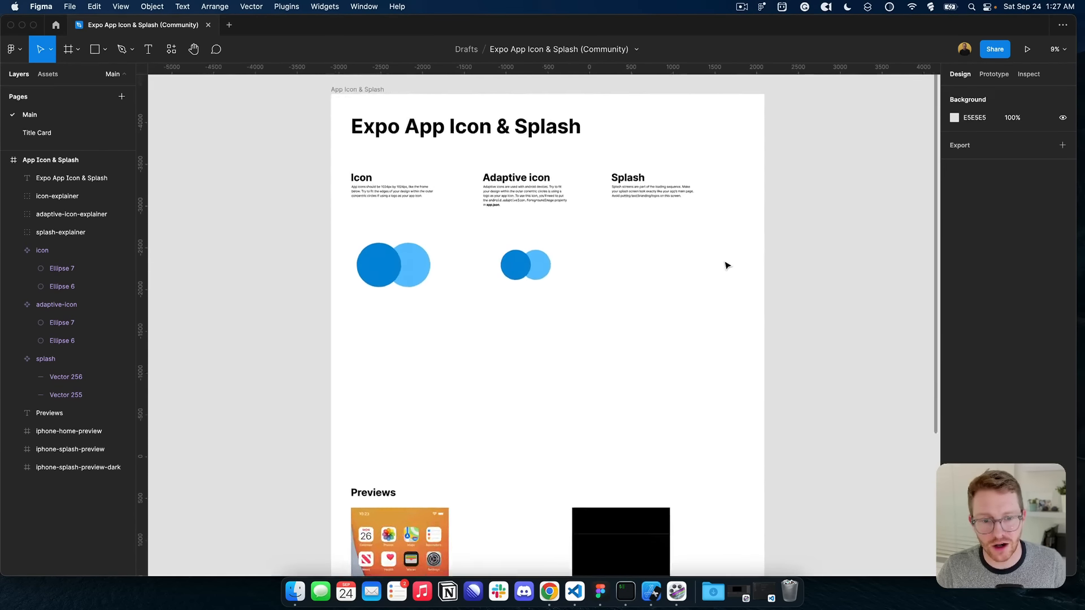
Step: Export the icon, adaptive-icon and splash components together as 1x PNG files to the Desktop and minimise the design window
left_click(661, 286)
left_click(497, 271, "shift")
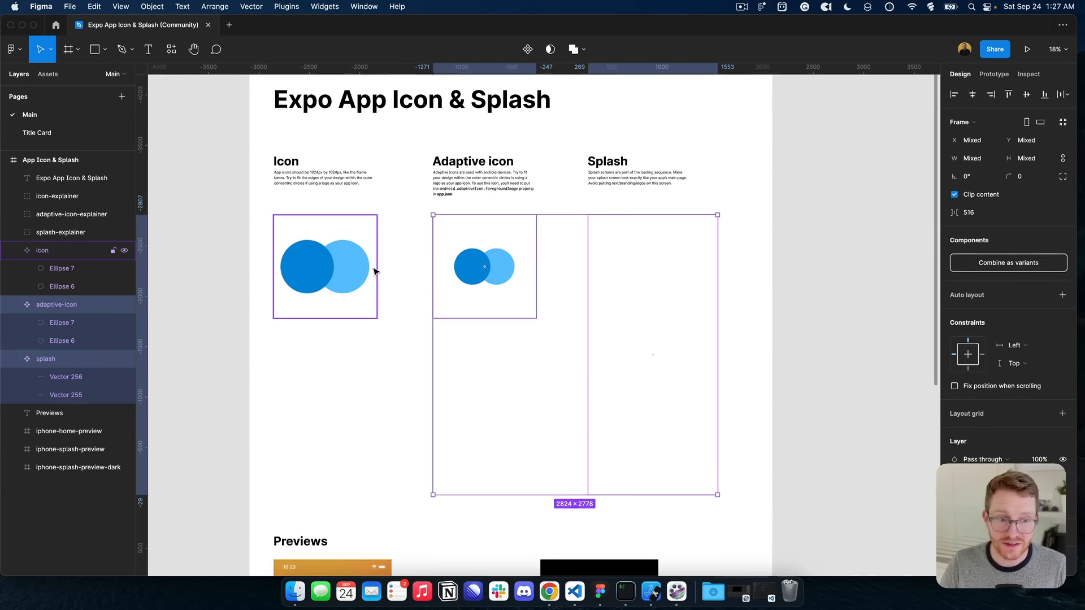
left_click(349, 266, "shift")
scroll(1002, 423, "down", 5)
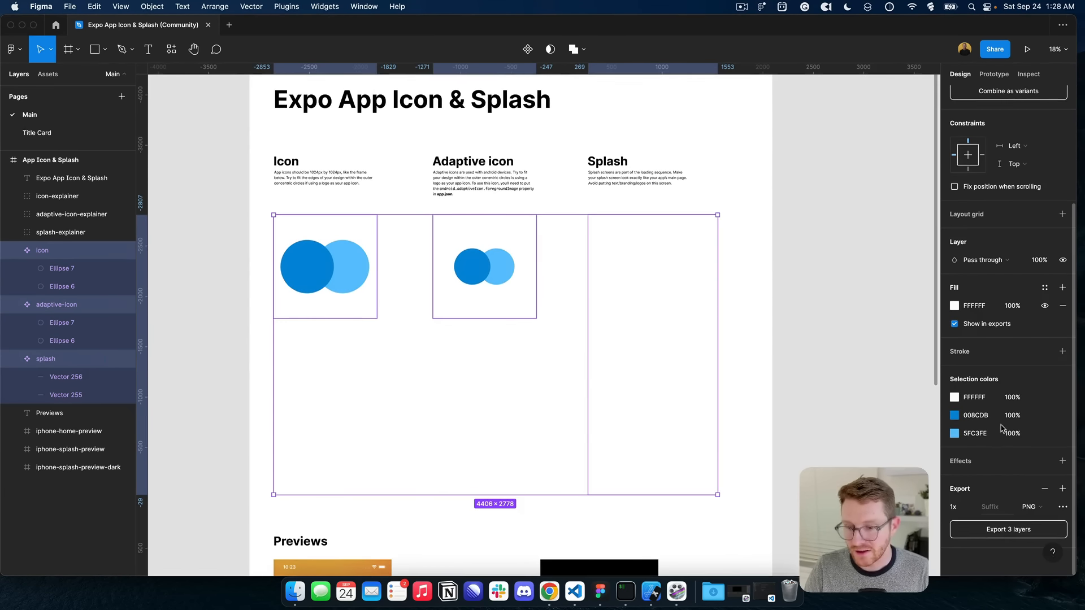
left_click(989, 530)
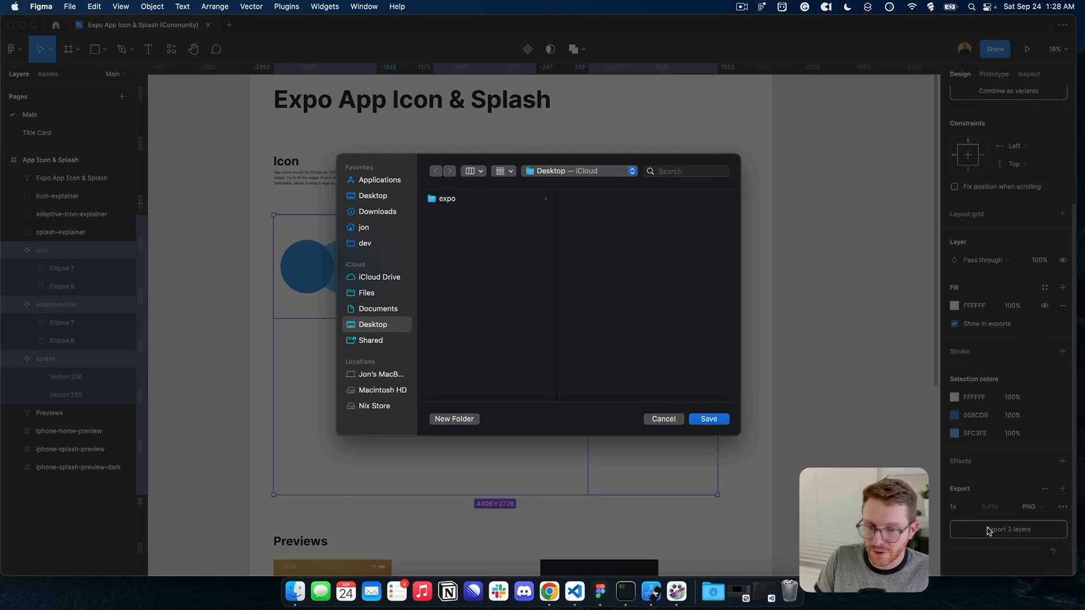
left_click(713, 421)
left_click(801, 375)
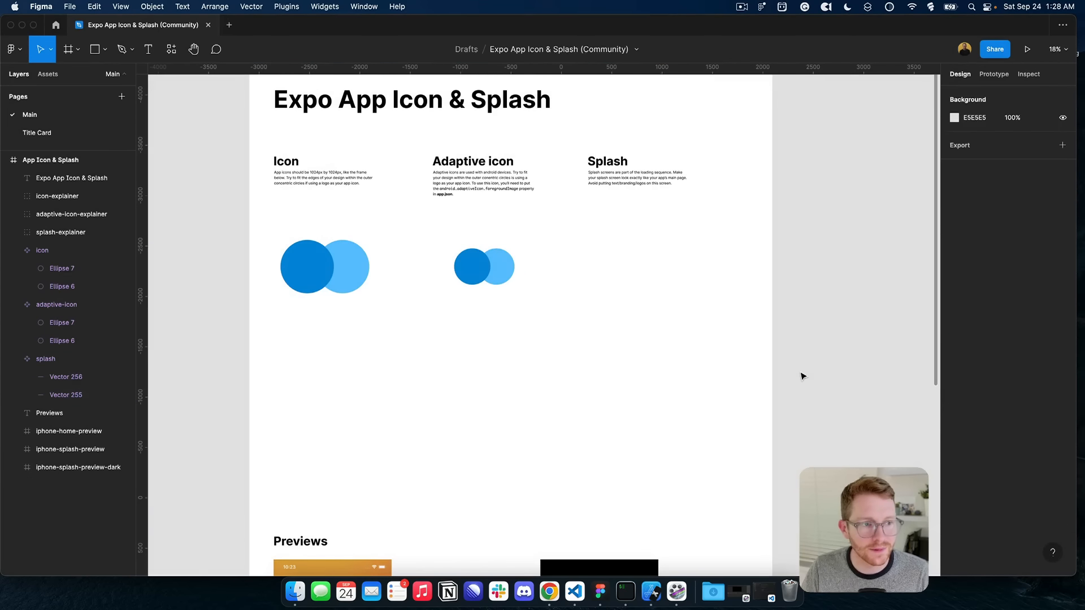
left_click(21, 26)
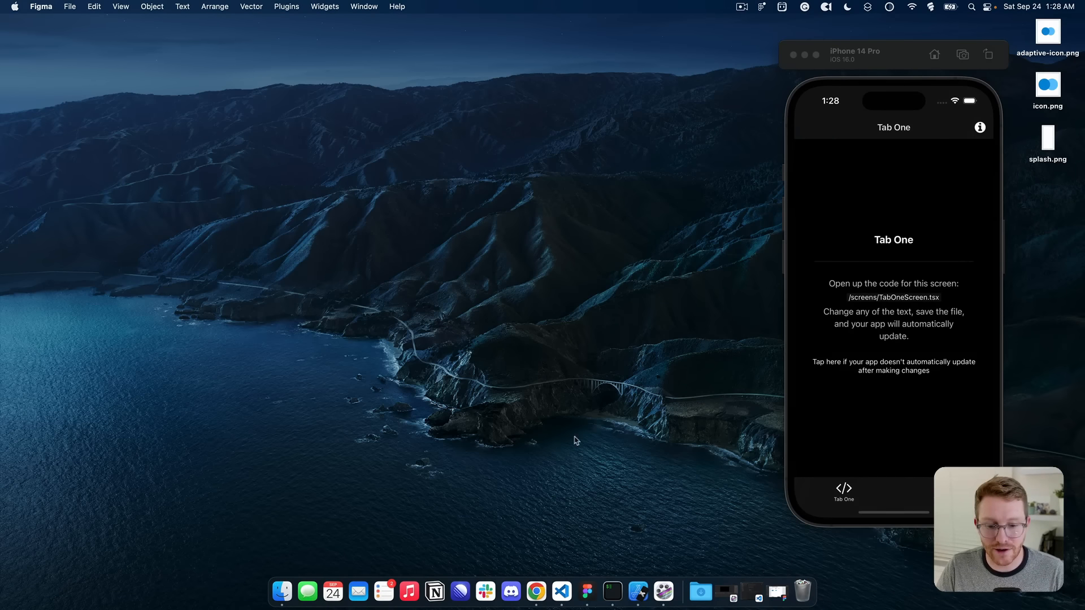
Step: Switch to Visual Studio Code and open the form-duo project's app.json file
left_click(751, 591)
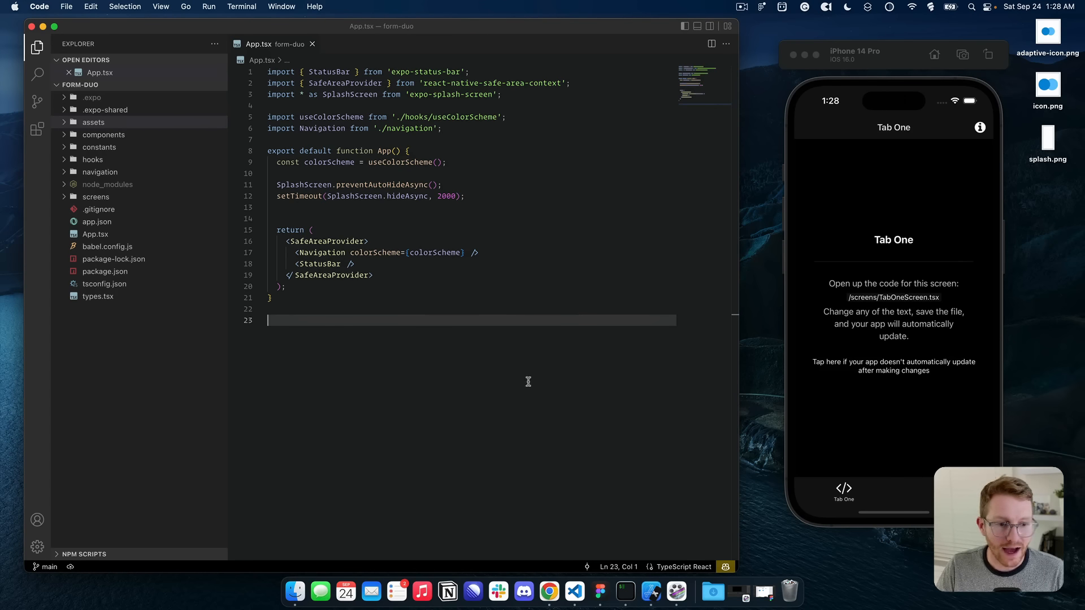
left_click_drag(528, 380, 337, 72)
left_click(359, 264)
left_click(141, 224)
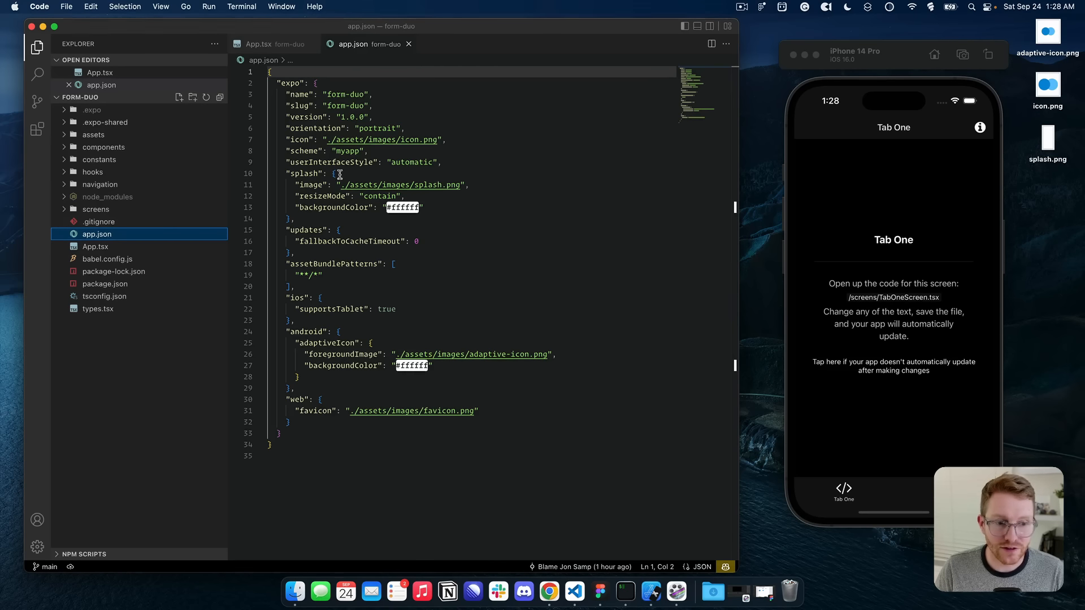
Step: Examine the splash section of app.json and the file name in its image path
double_click(308, 173)
left_click(398, 174)
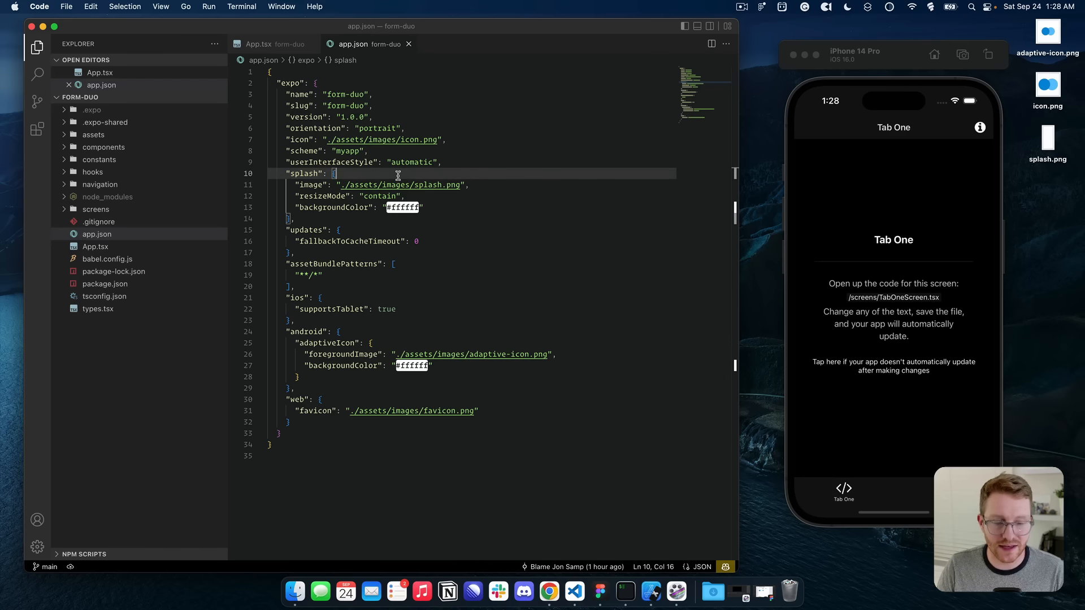
mouse_move(319, 184)
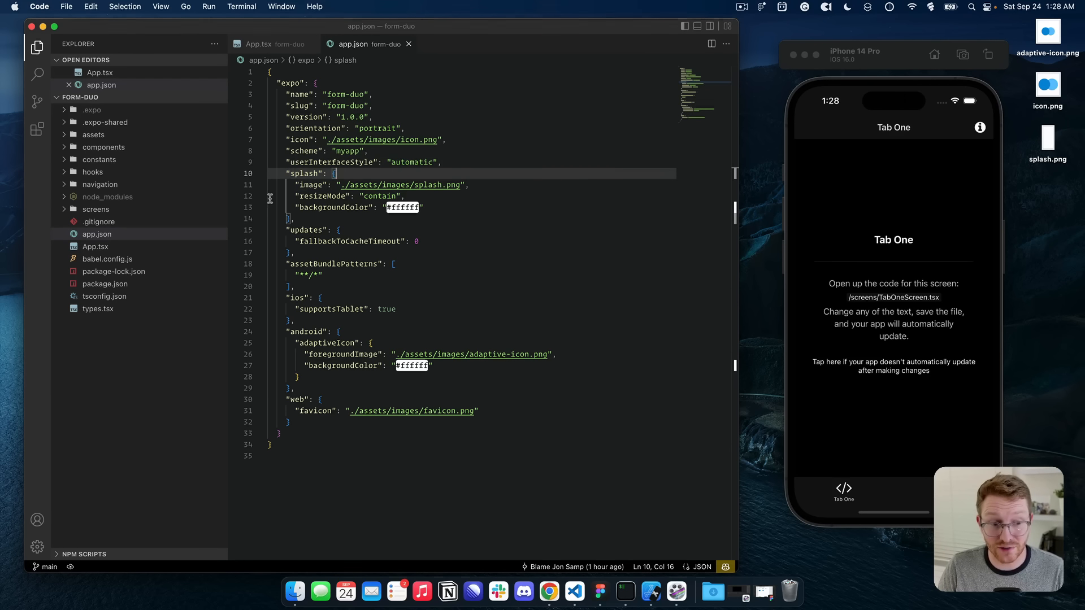
double_click(309, 184)
left_click(501, 184)
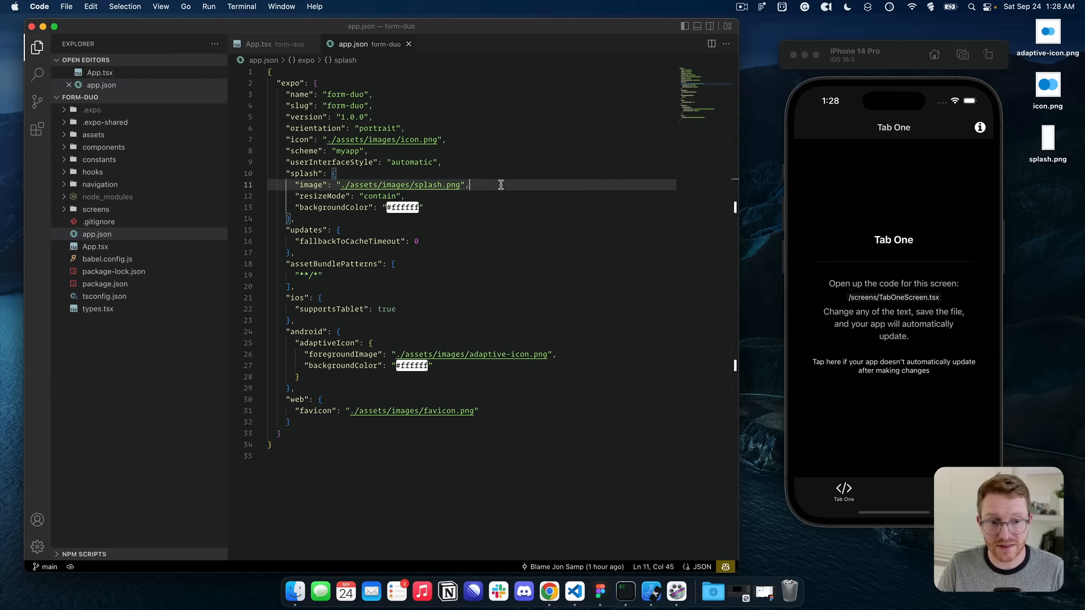
key("Left")
key("Left")
key("alt+shift+Left")
key("alt+shift+Left")
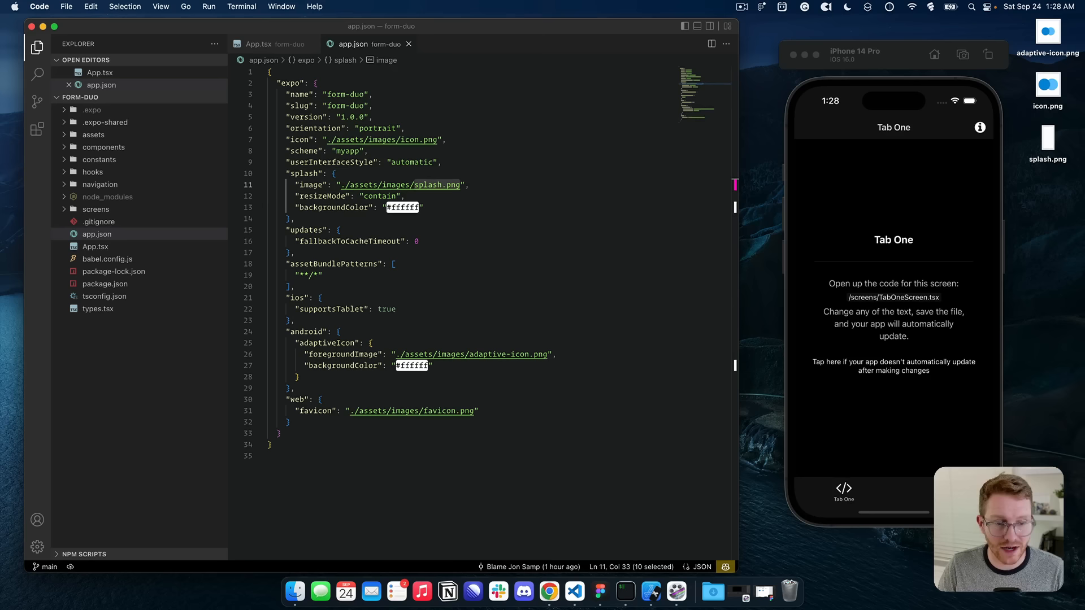
Step: Set the splash section's backgroundColor to #000000 and save app.json
double_click(407, 210)
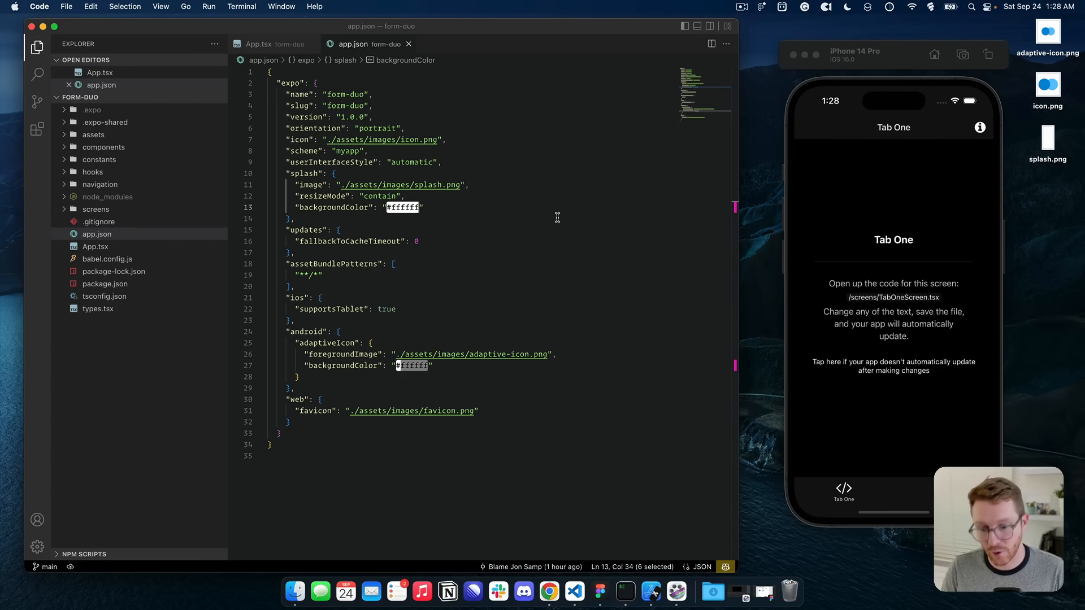
type("0000")
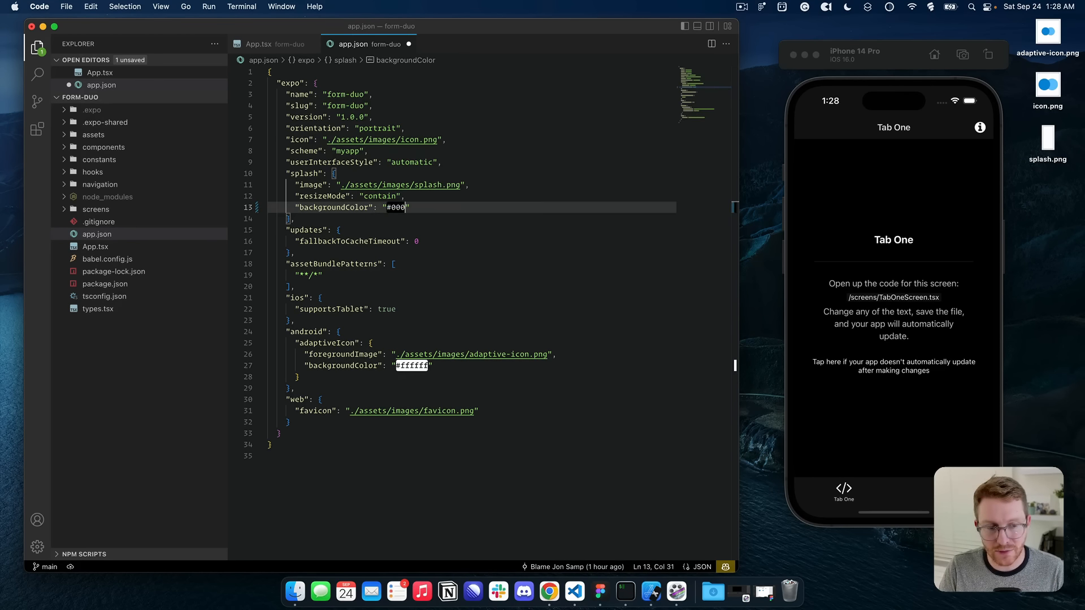
type("00")
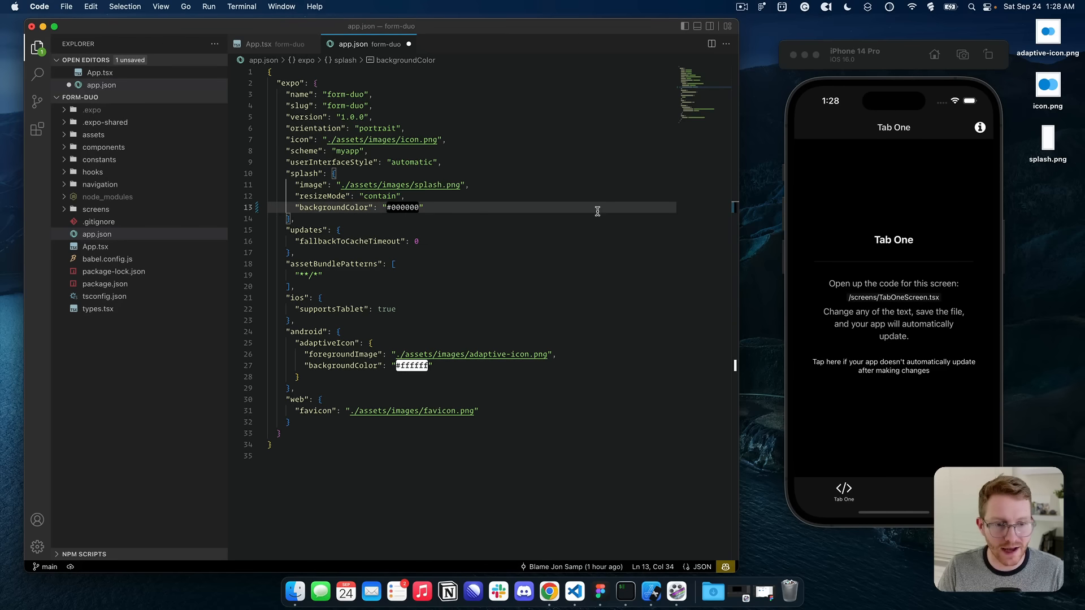
key("super+s")
Step: Copy adaptive-icon.png, icon.png and splash.png from the Desktop into the project's assets/images folder, replacing the existing files
left_click(102, 137)
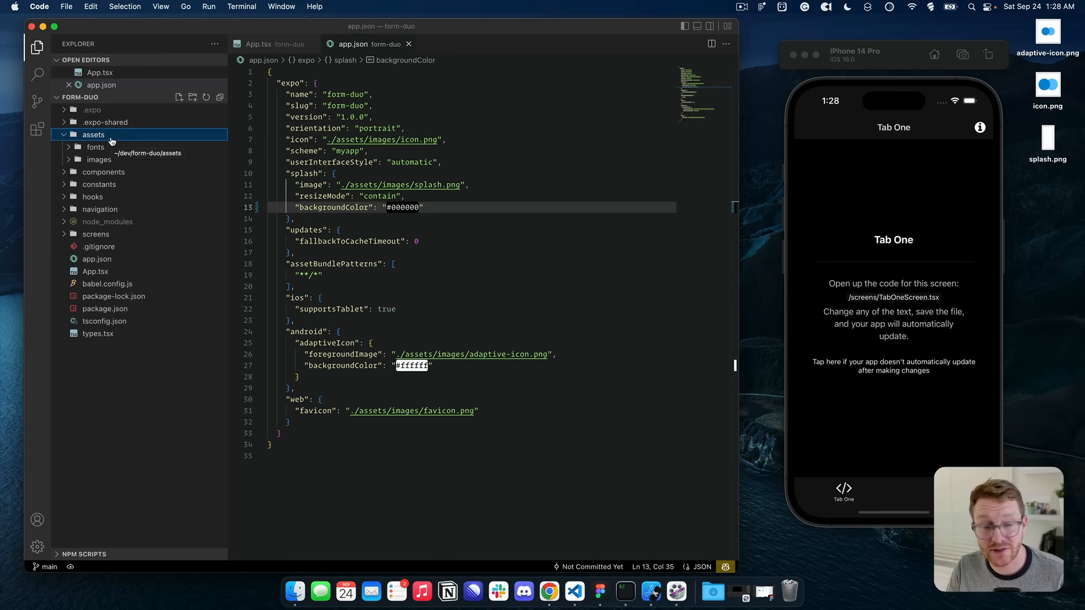
left_click(130, 162)
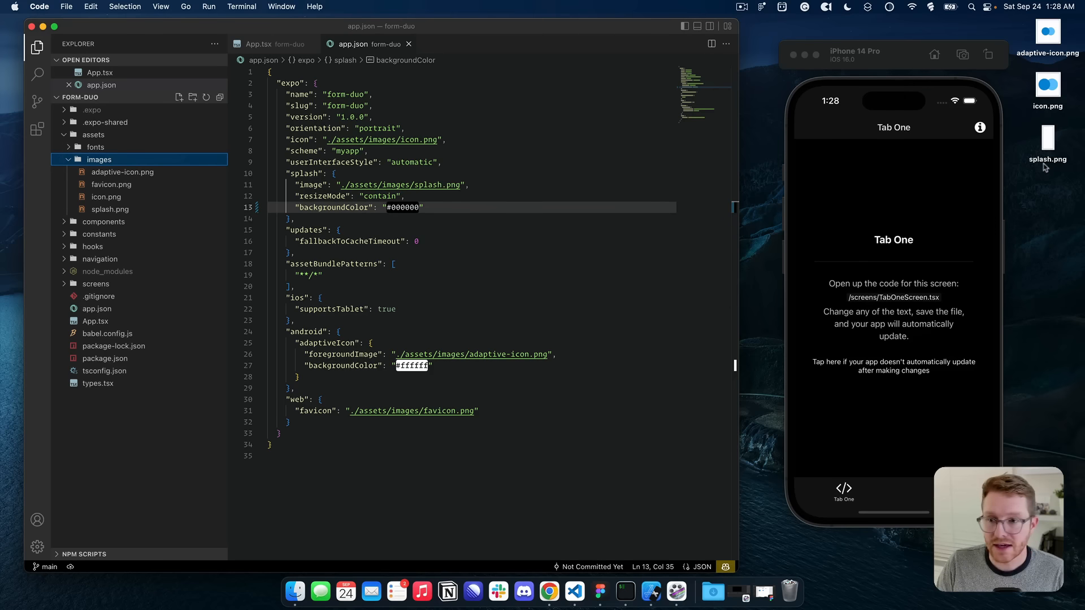
left_click_drag(1079, 227, 169, 170)
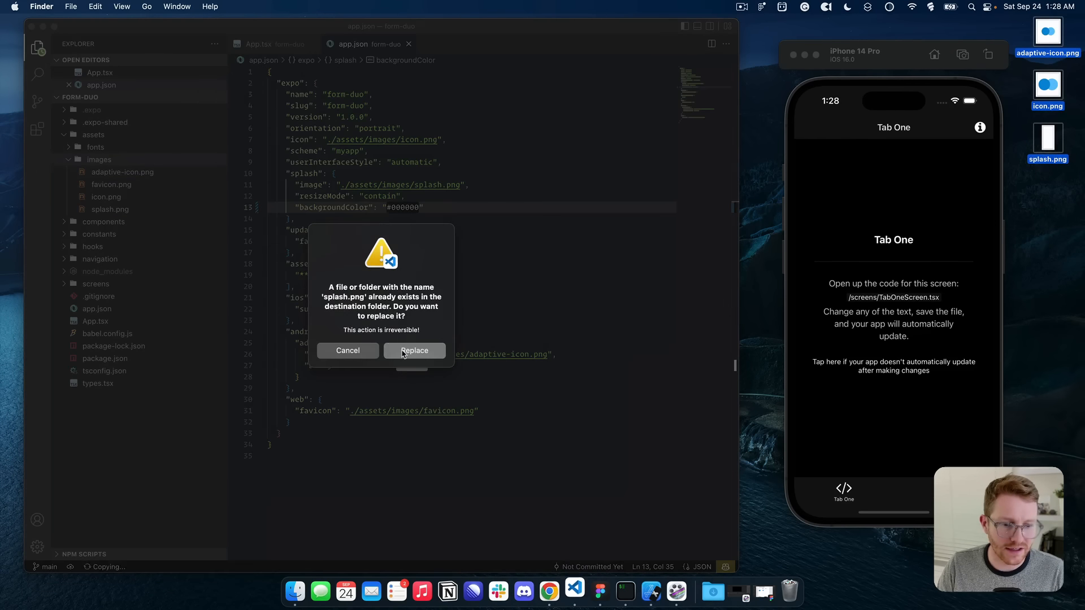
left_click(404, 351)
left_click(411, 350)
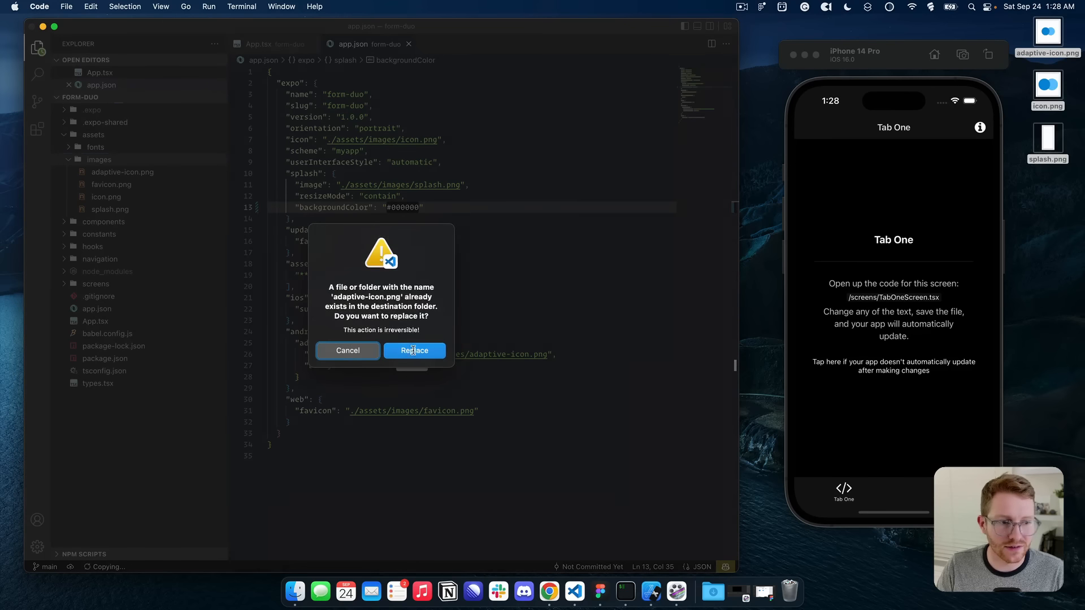
left_click(413, 351)
left_click(534, 296)
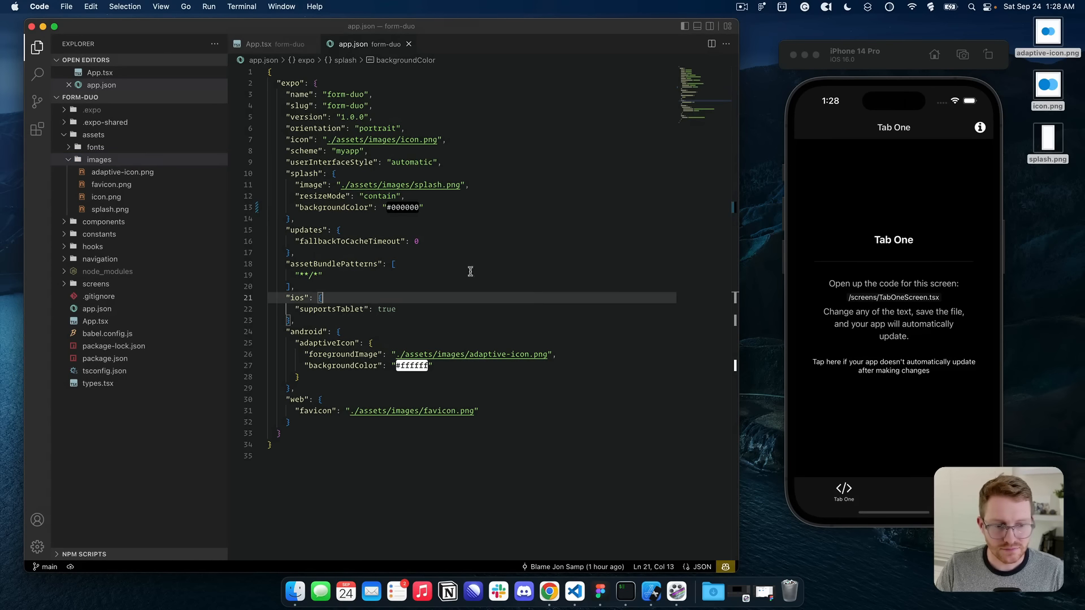
Step: Check the app icon in the iPhone simulator's developer menu, then reload the app to view its splash screen
left_click(929, 208)
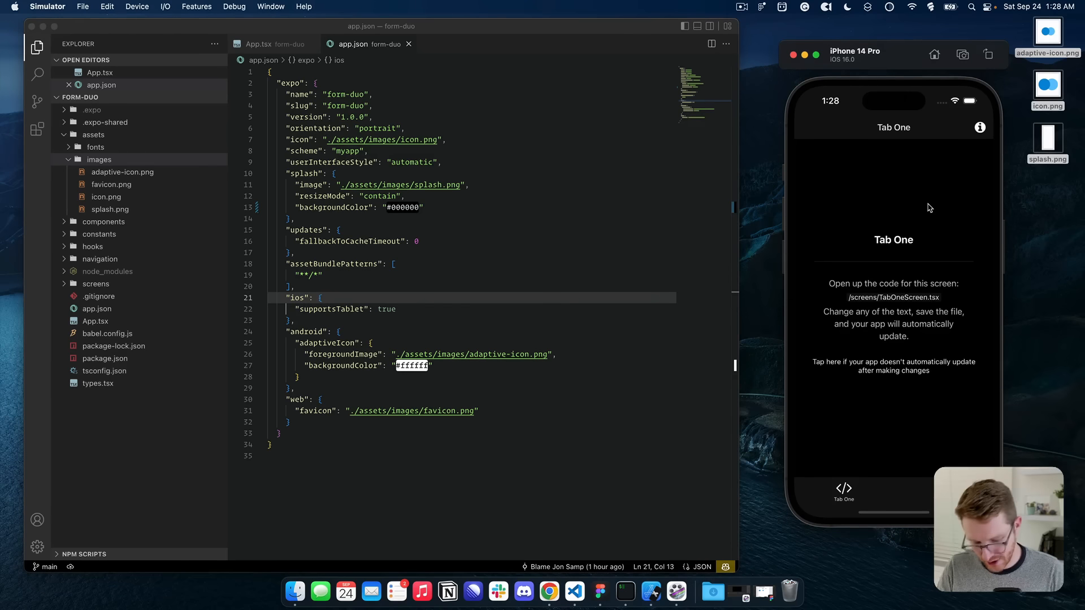
key("super+d")
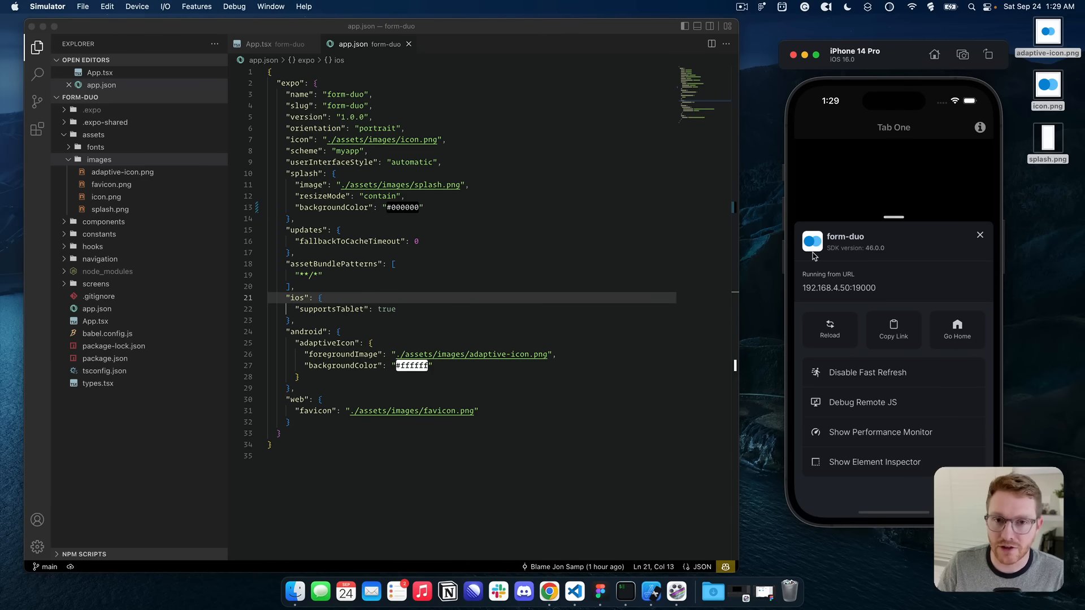
left_click(890, 206)
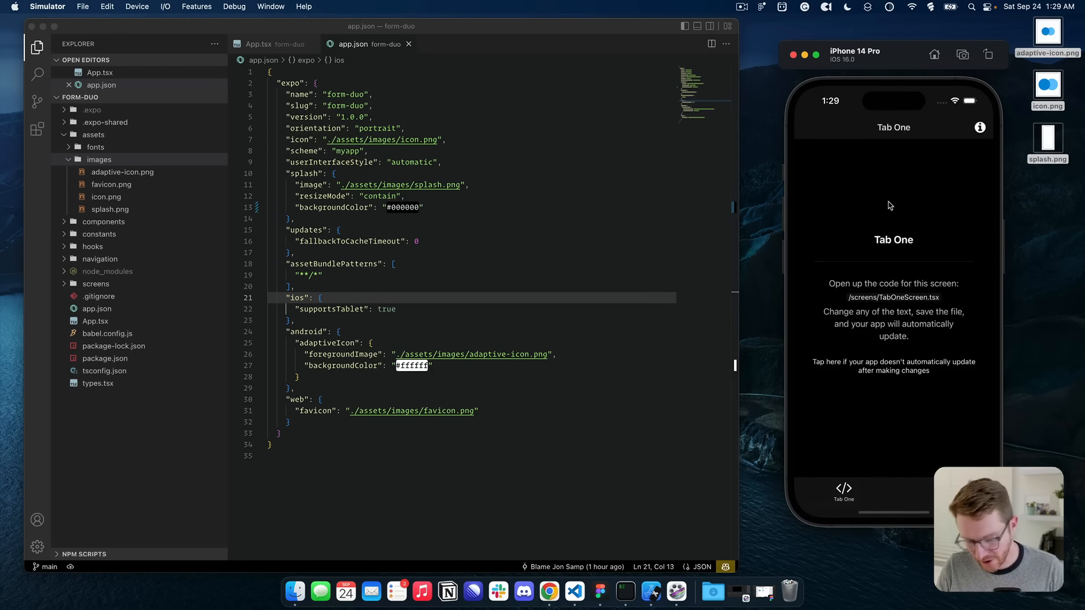
key("r")
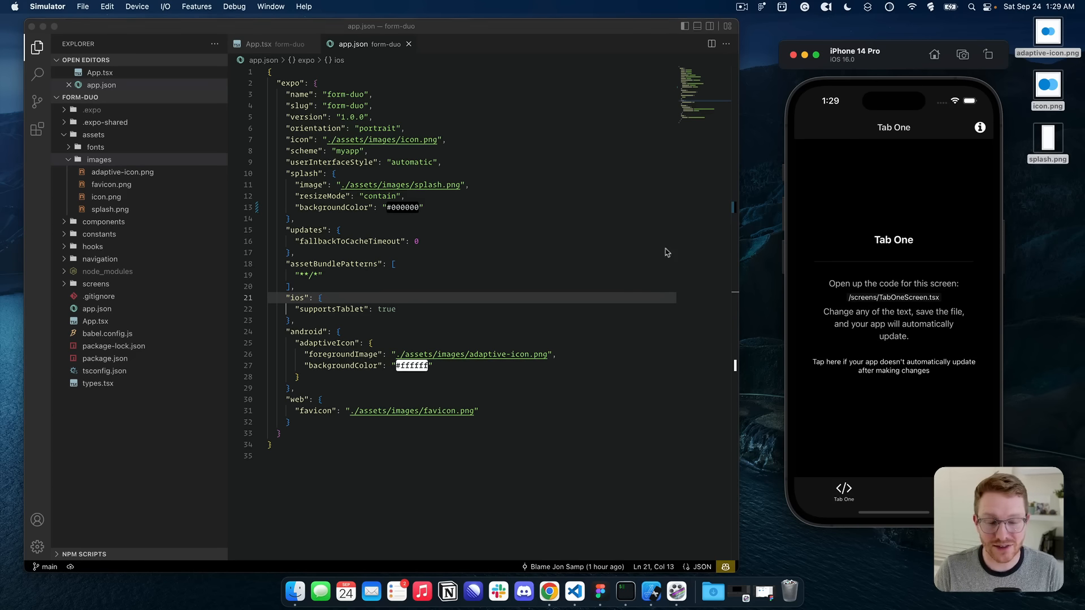
Step: Review the icon entry and the splash, ios and android blocks in app.json
left_click(503, 139)
key("shift+super+Left")
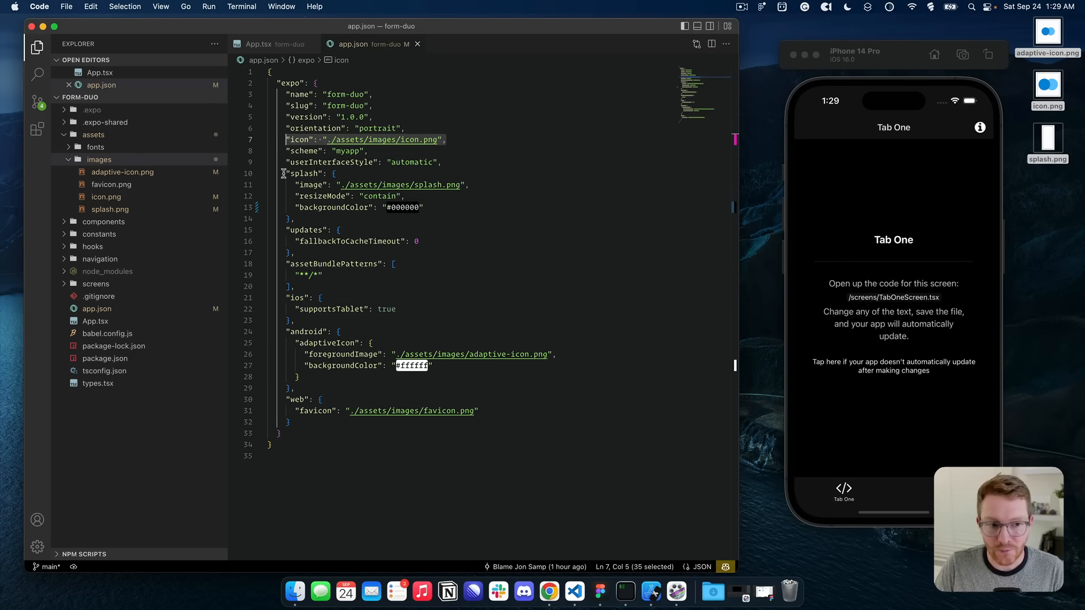
left_click_drag(286, 174, 330, 216)
left_click(331, 215)
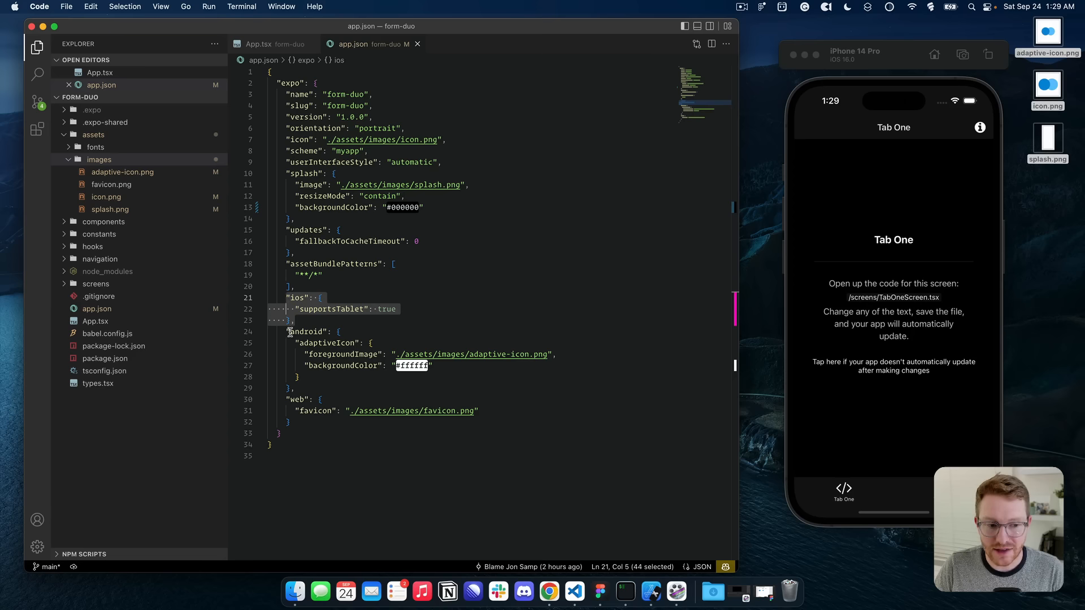
left_click_drag(286, 332, 318, 386)
left_click(319, 385)
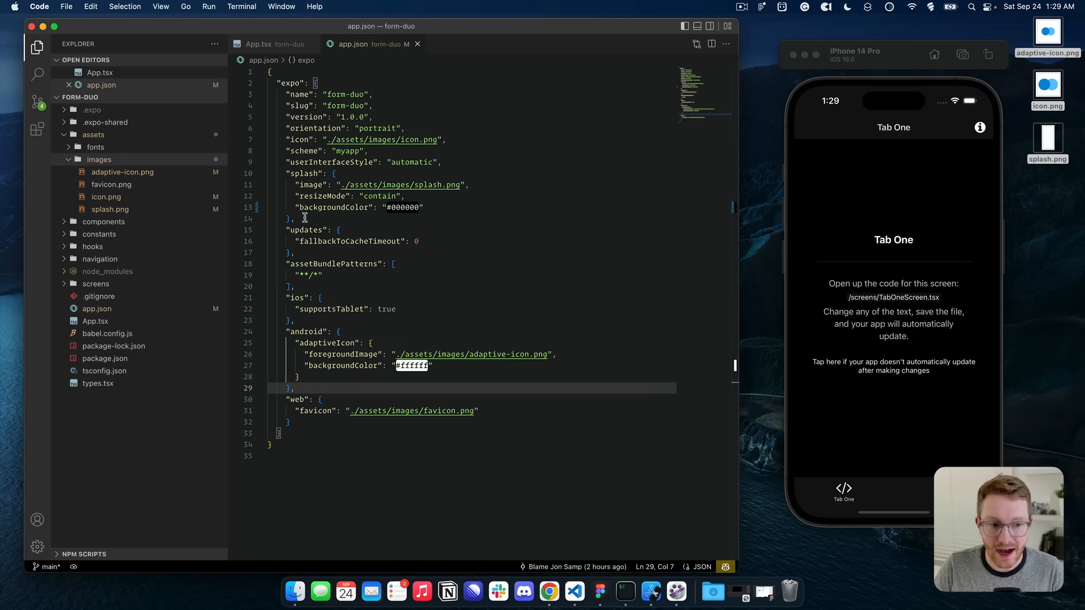
Step: Copy the splash block into the ios section after supportsTablet, separating them with a comma and removing the copied block's trailing comma
left_click_drag(299, 219, 285, 177)
key("cmd+c")
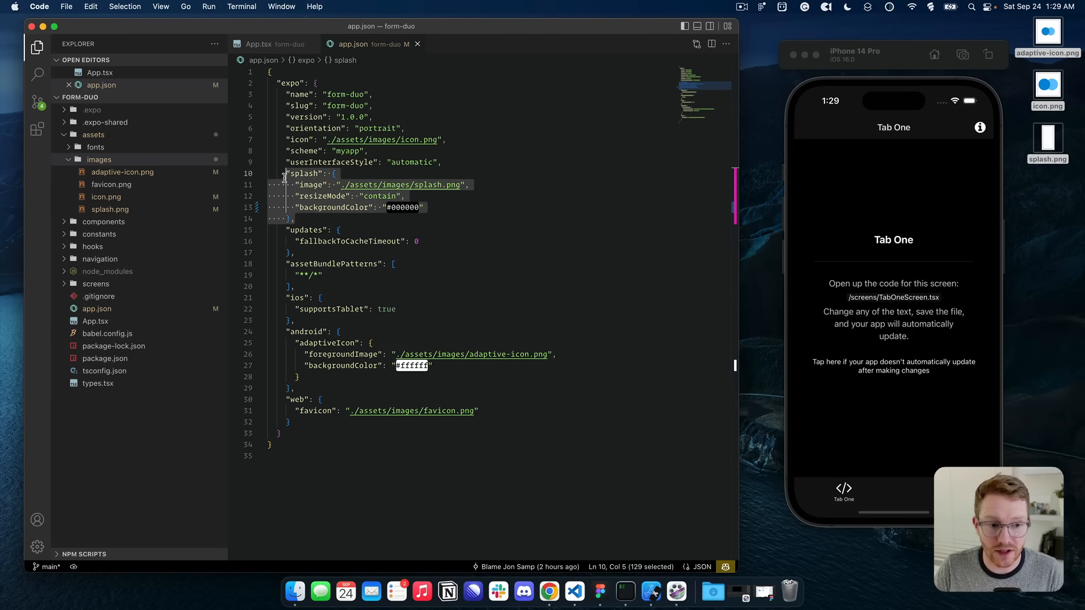
left_click(444, 310)
type(",")
key("Return")
key("cmd+v")
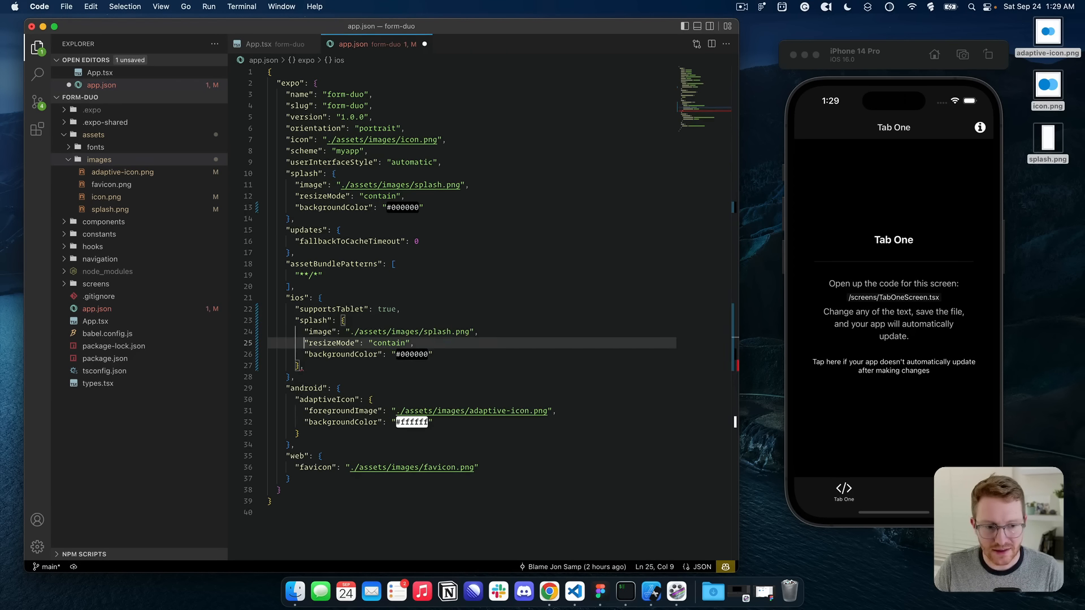
key("BackSpace")
Step: Change the image path in the ios splash block to ./assets/images/splash-ios.png and select that line
key("Up")
key("Up")
key("Up")
key("super+Right")
key("Left")
key("Left")
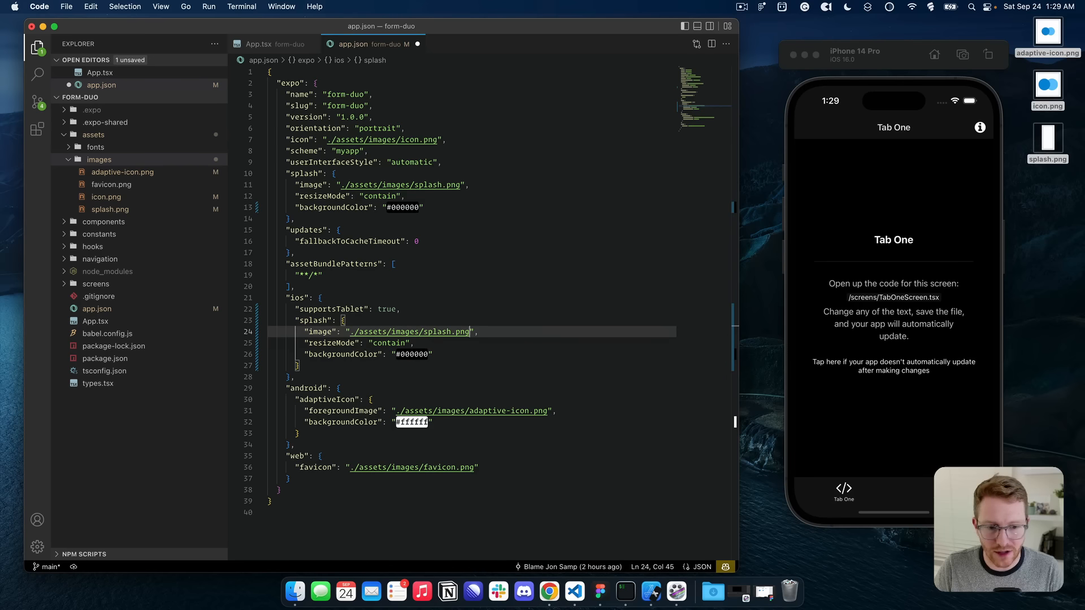
key("Left")
type("-ios")
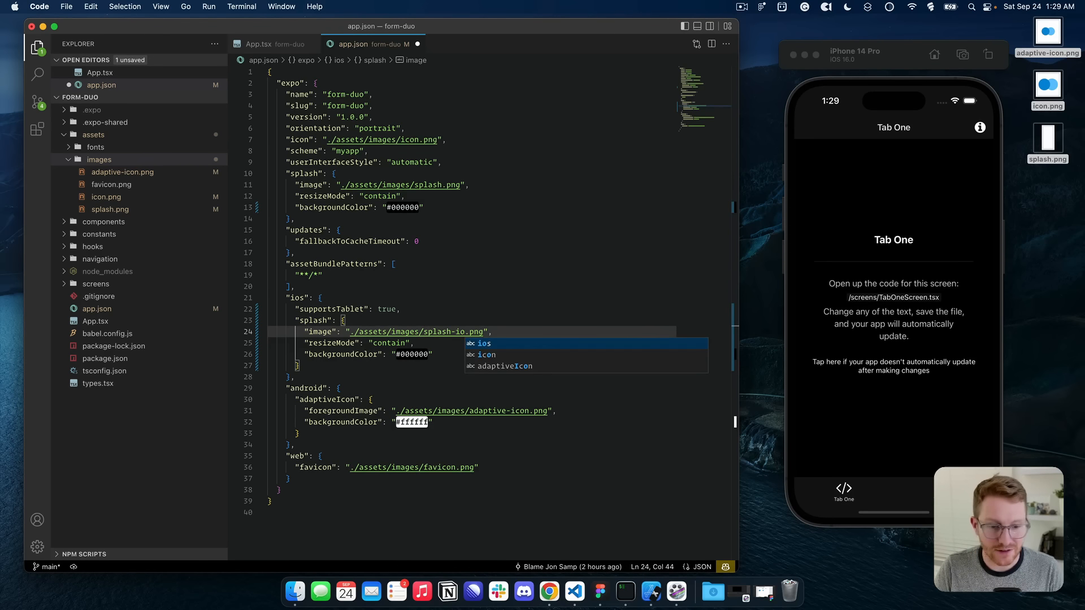
key("super+Right")
key("shift+super+Left")
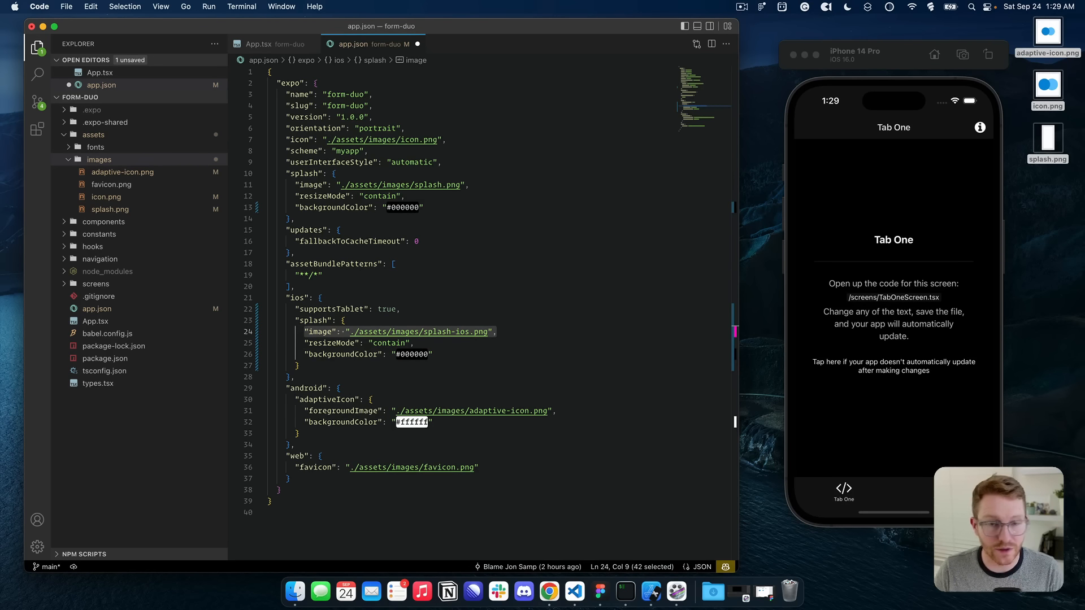